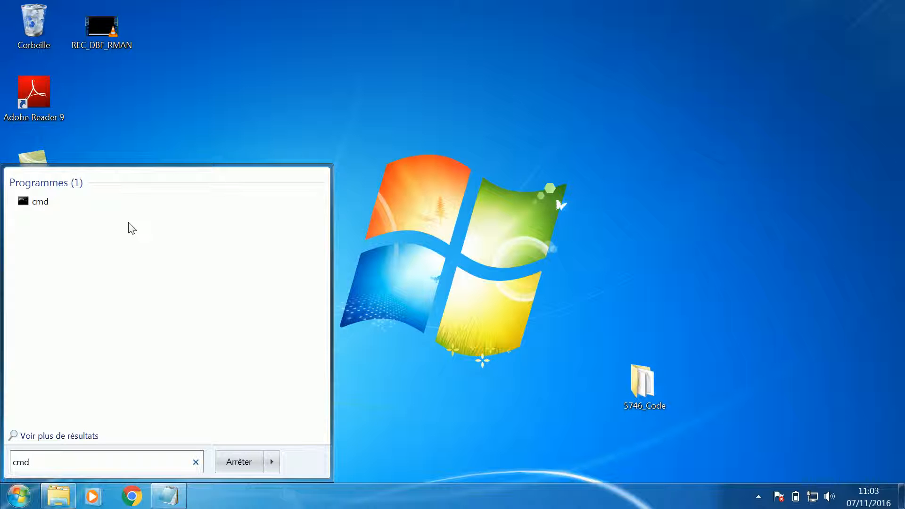
- Open a maximized Command Prompt and start RMAN connected to the local database with "rman target /"
{"action": "key", "text": "Return"}
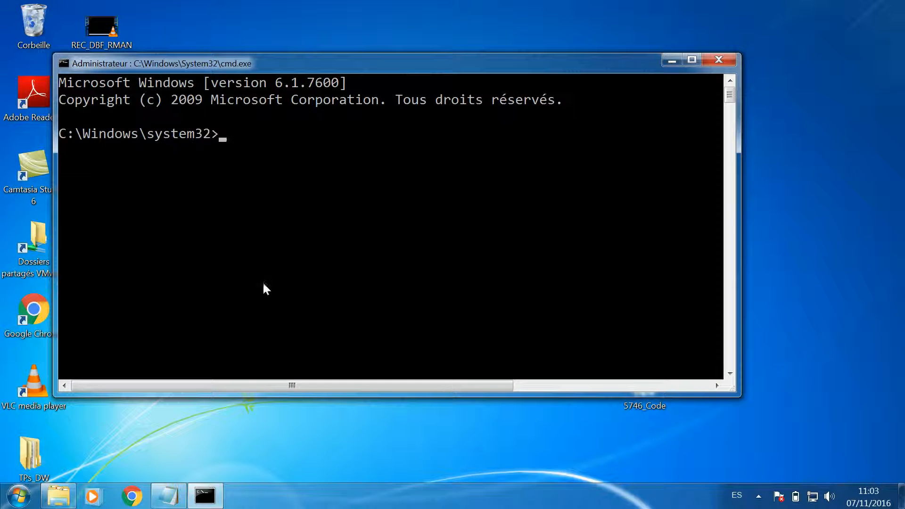
{"action": "double_click", "coordinate": [415, 66]}
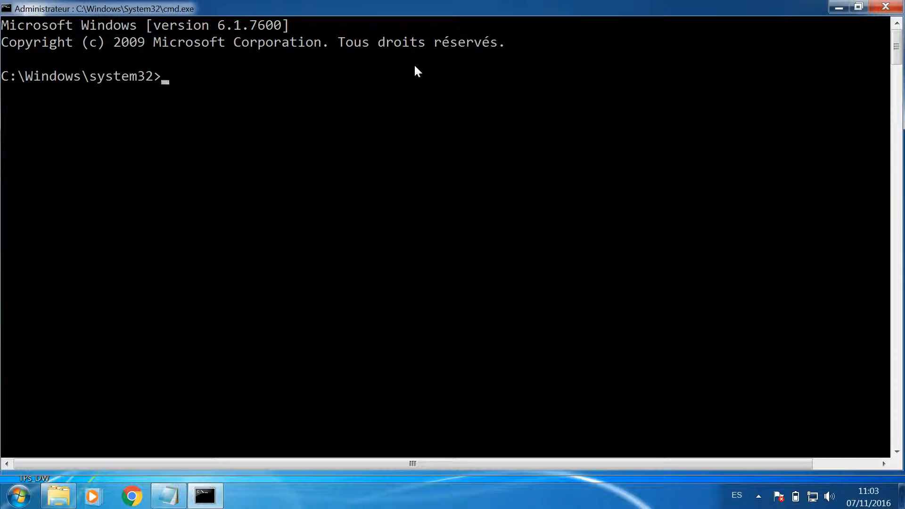
{"action": "type", "text": "rman target /"}
{"action": "key", "text": "Return"}
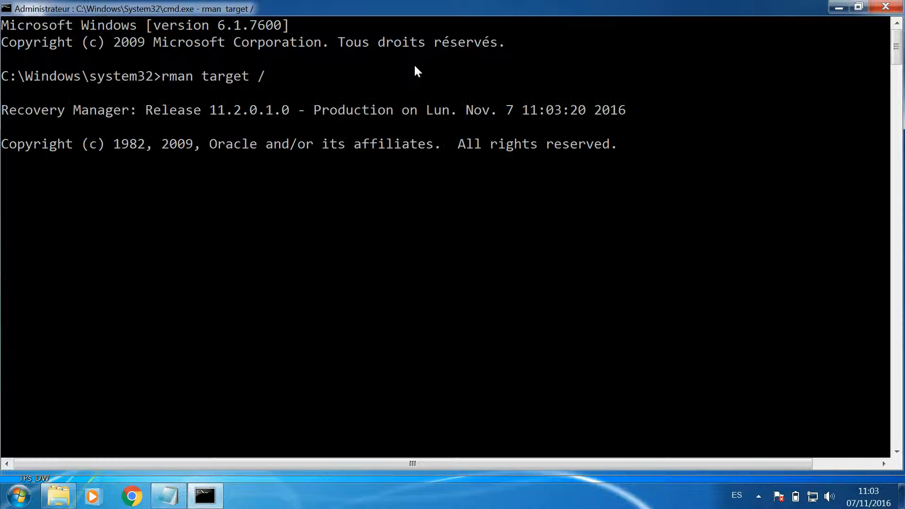
- List the database incarnations in RMAN and review their status and reset SCN
{"action": "type", "text": "li"}
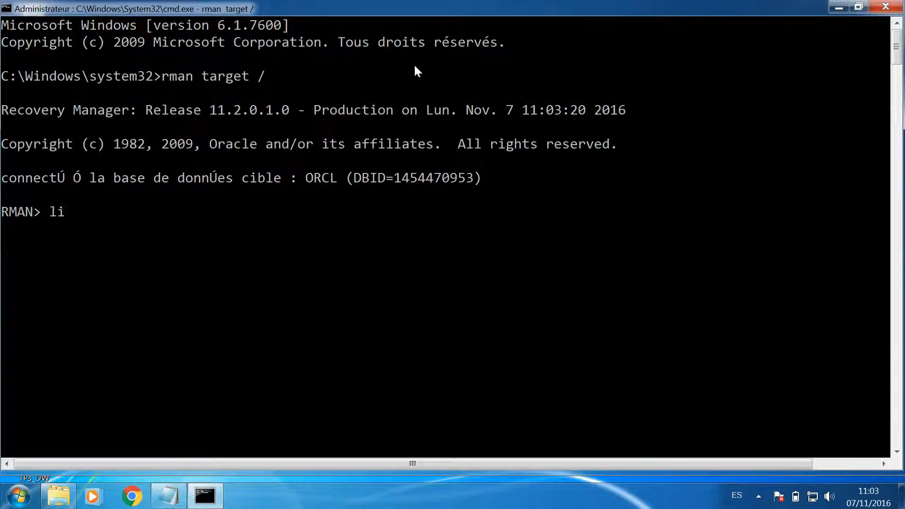
{"action": "type", "text": "st incarnation"}
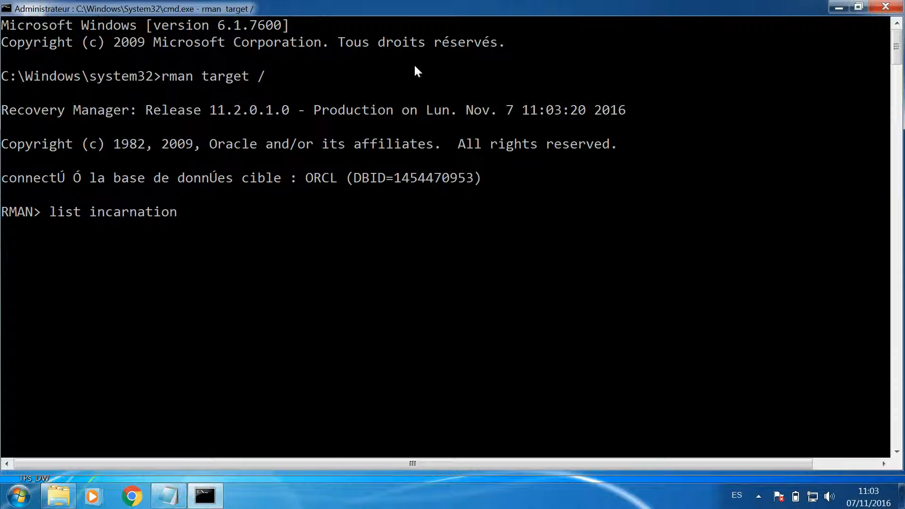
{"action": "type", "text": ";"}
{"action": "key", "text": "Return"}
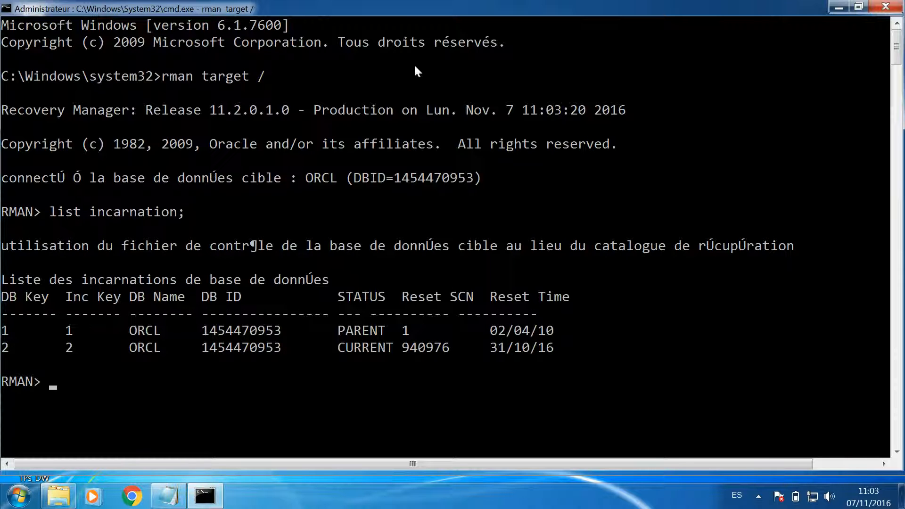
{"action": "scroll", "coordinate": [414, 66], "scroll_direction": "down", "scroll_amount": 2}
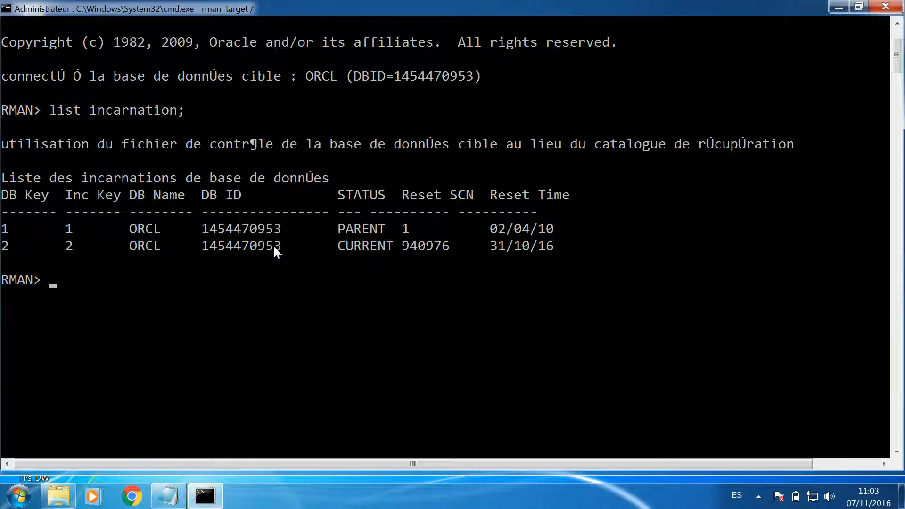
- Exit RMAN and log in to SQL*Plus with "sqlplus / as sysdba"
{"action": "type", "text": "exit"}
{"action": "key", "text": "Return"}
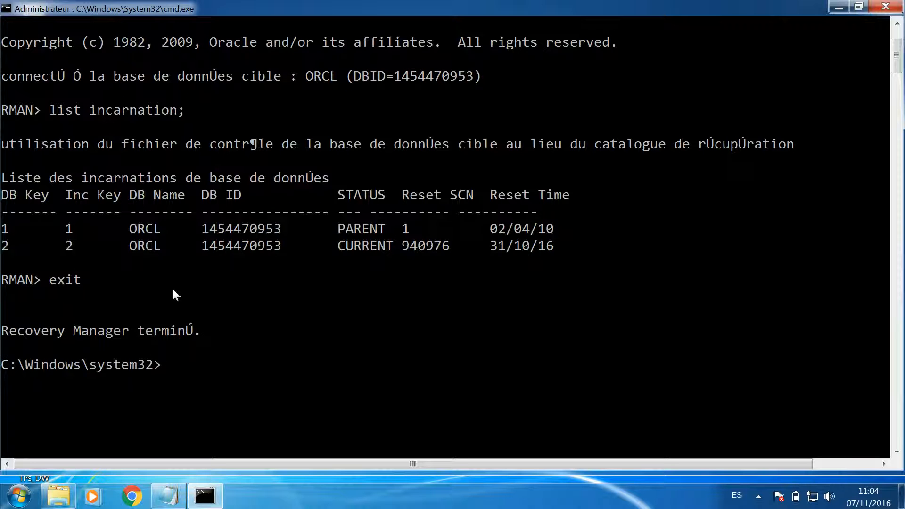
{"action": "scroll", "coordinate": [173, 290], "scroll_direction": "down", "scroll_amount": 2}
{"action": "type", "text": "sqlplus"}
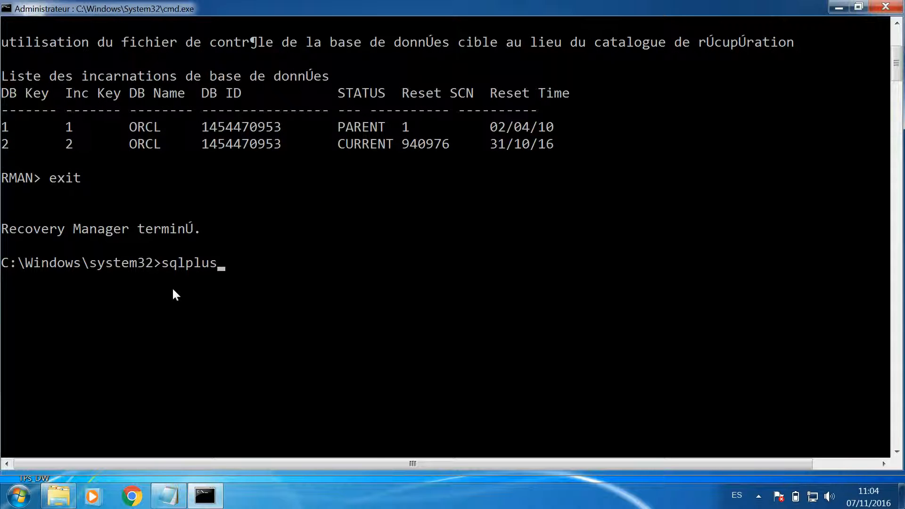
{"action": "type", "text": " / as sysdba"}
{"action": "key", "text": "Return"}
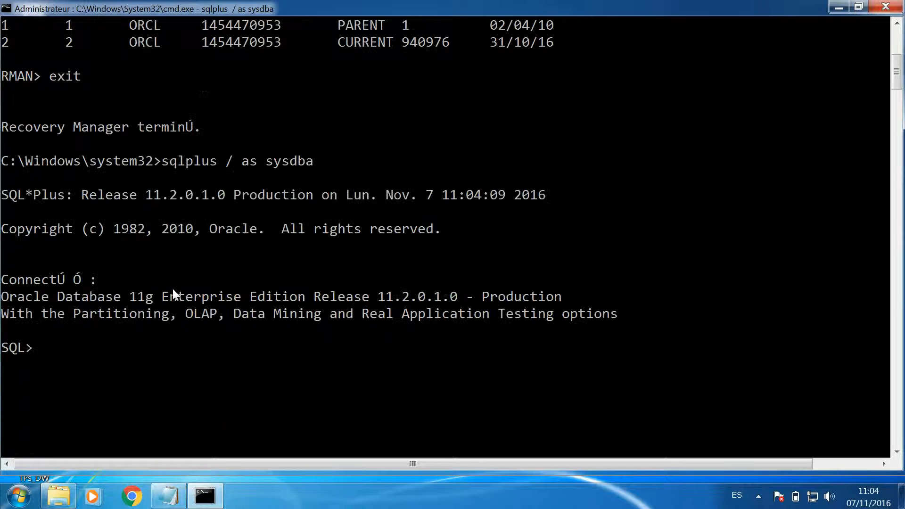
- Create tablespace ts2 with the datafile 'c:\rman\3.dbf' and a size of 50m
{"action": "type", "text": "creat"}
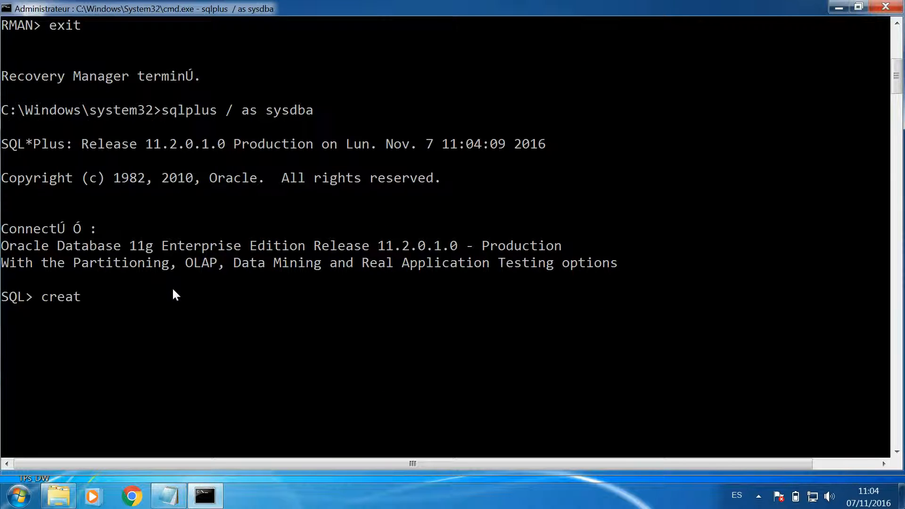
{"action": "type", "text": "e tablespace ts2"}
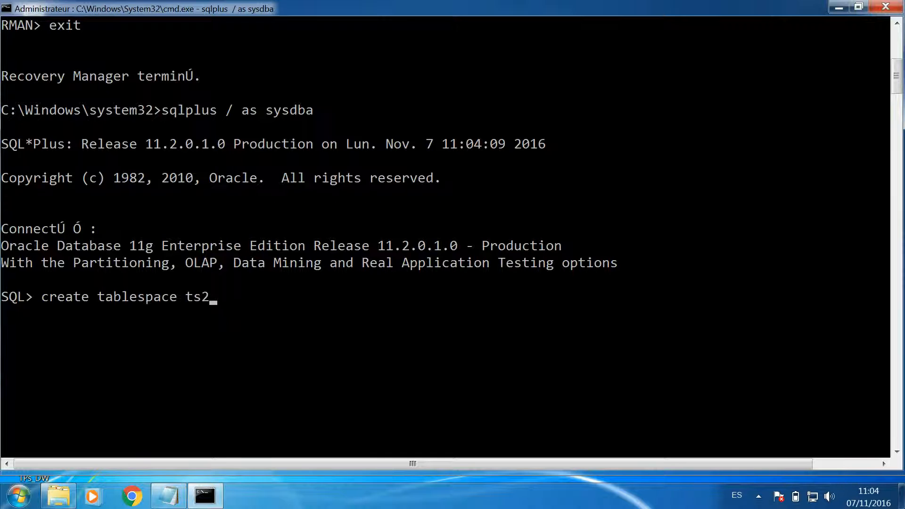
{"action": "type", "text": " data"}
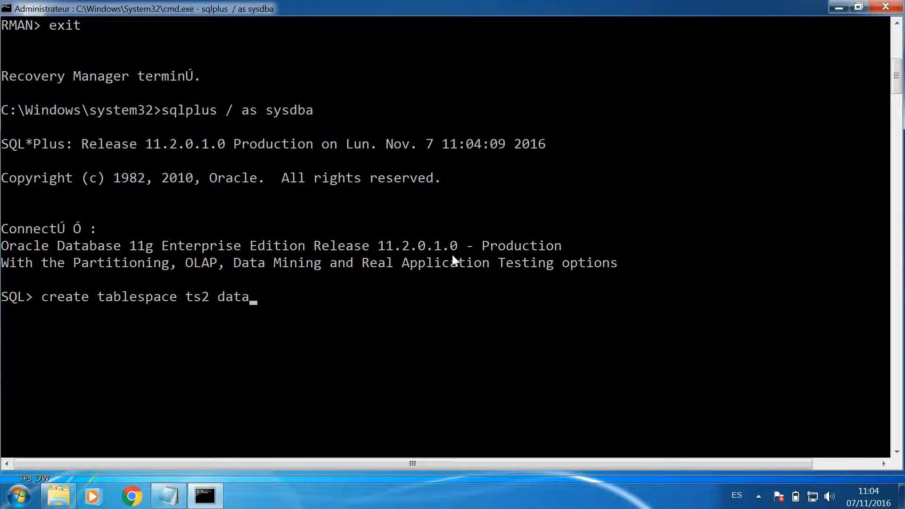
{"action": "type", "text": "file 'c:\\rman\\3.dbf'"}
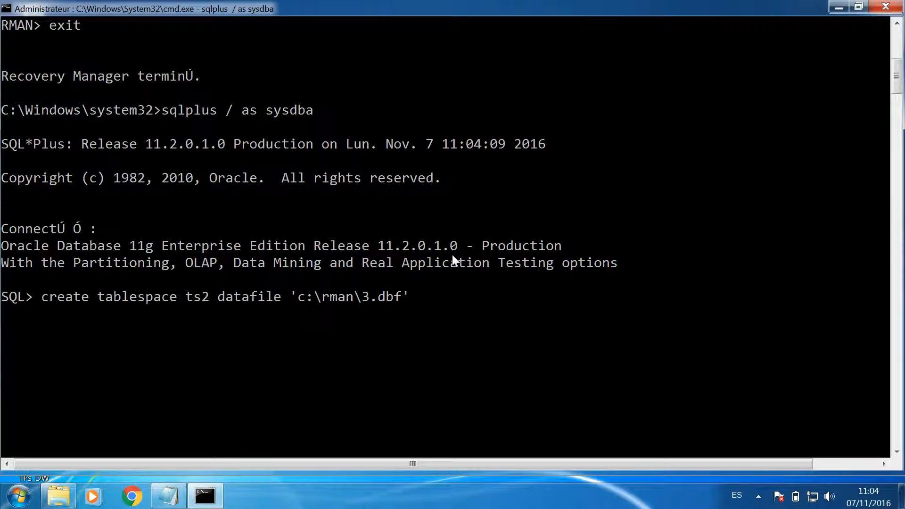
{"action": "type", "text": " size 50m;"}
{"action": "key", "text": "Return"}
- Create the table test2 as a copy of all rows from scott.emp
{"action": "type", "text": "create"}
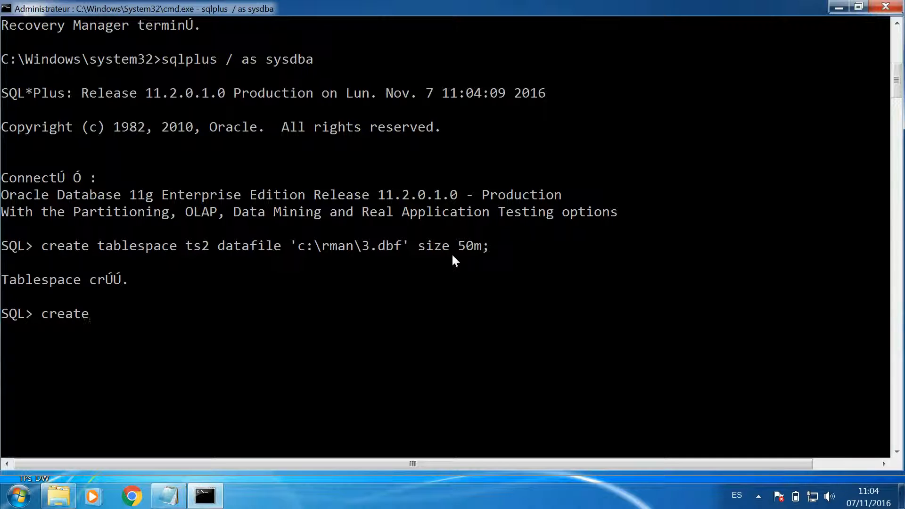
{"action": "type", "text": " table test2 as s"}
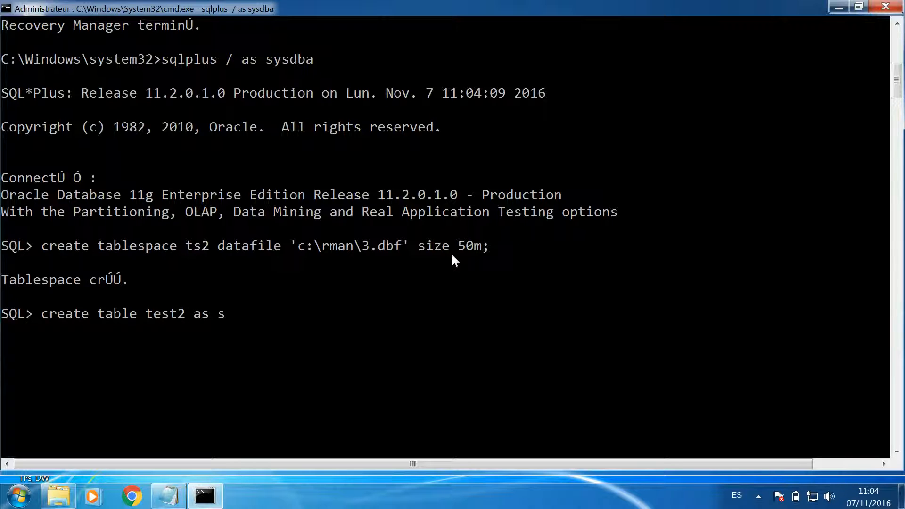
{"action": "type", "text": "elect * from scott.emp;"}
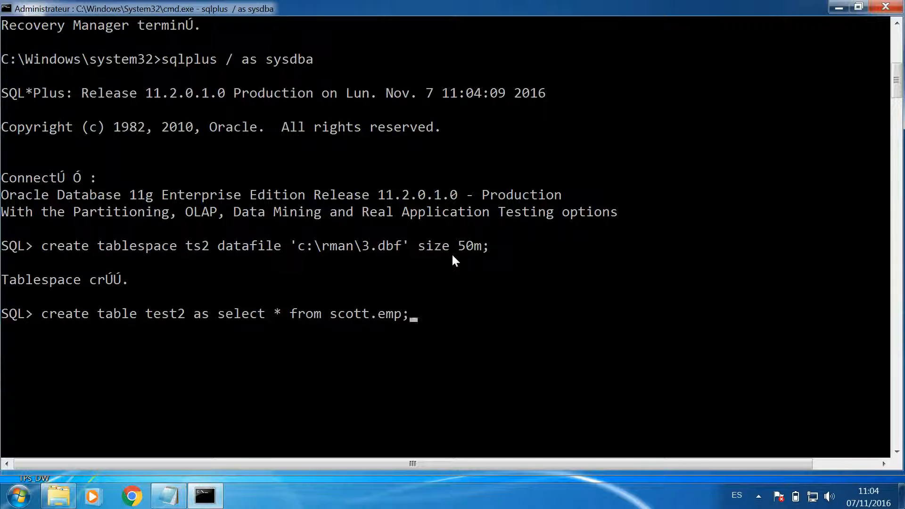
{"action": "key", "text": "Return"}
- Insert all rows of test2 into test2 itself and commit the transaction
{"action": "type", "text": "insert "}
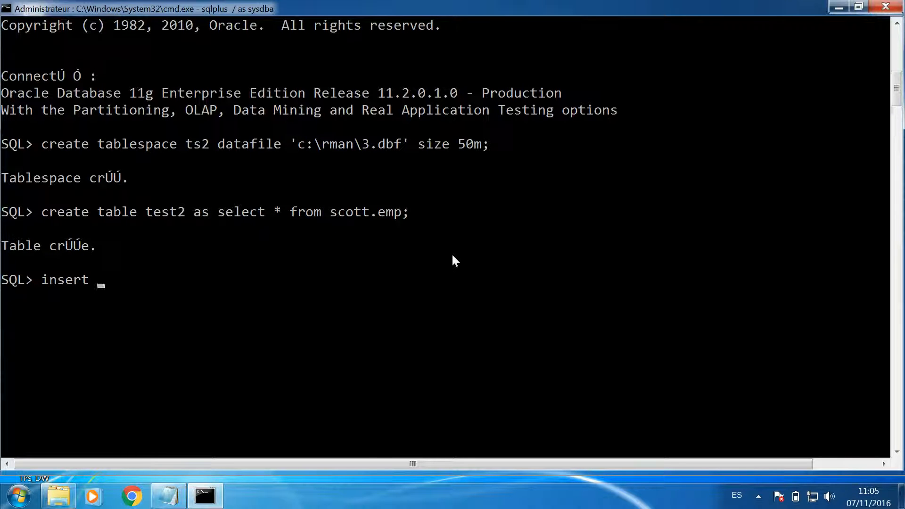
{"action": "type", "text": "into test2 select"}
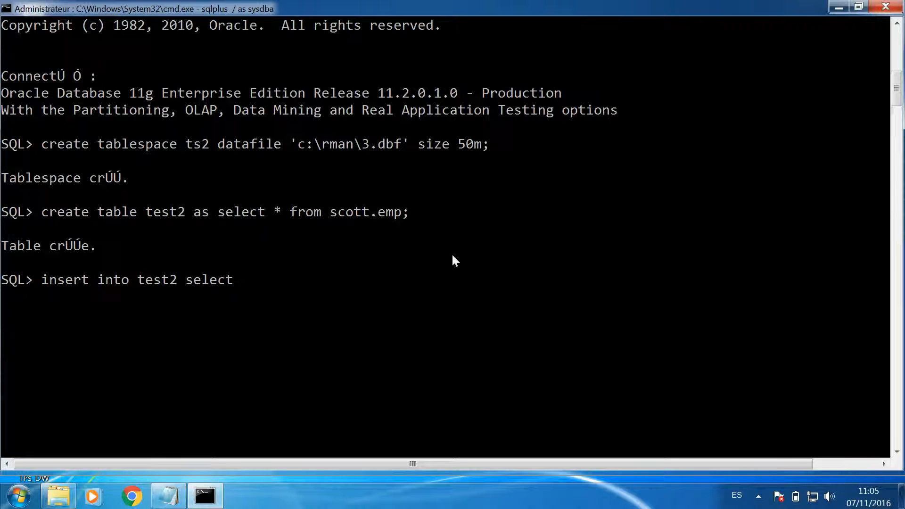
{"action": "type", "text": " * from test2;"}
{"action": "key", "text": "Return"}
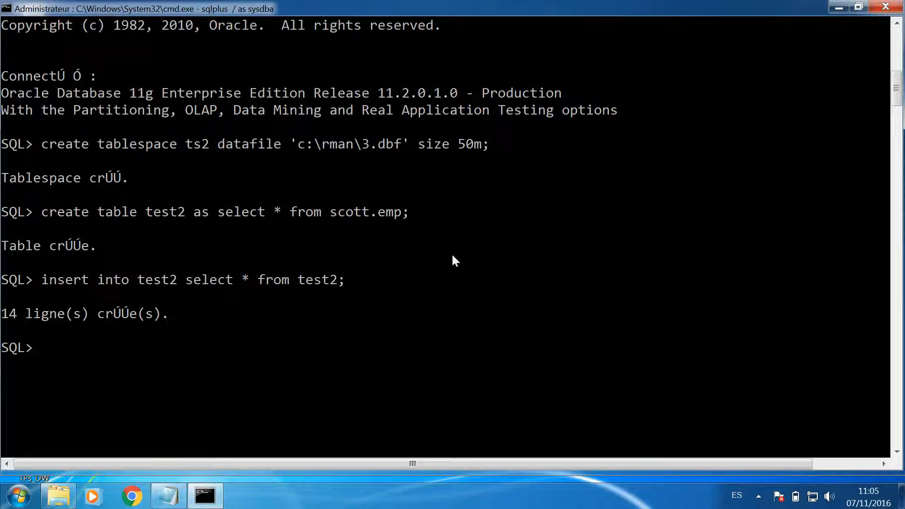
{"action": "type", "text": "commit;"}
{"action": "key", "text": "Return"}
{"action": "scroll", "coordinate": [455, 261], "scroll_direction": "down", "scroll_amount": 2}
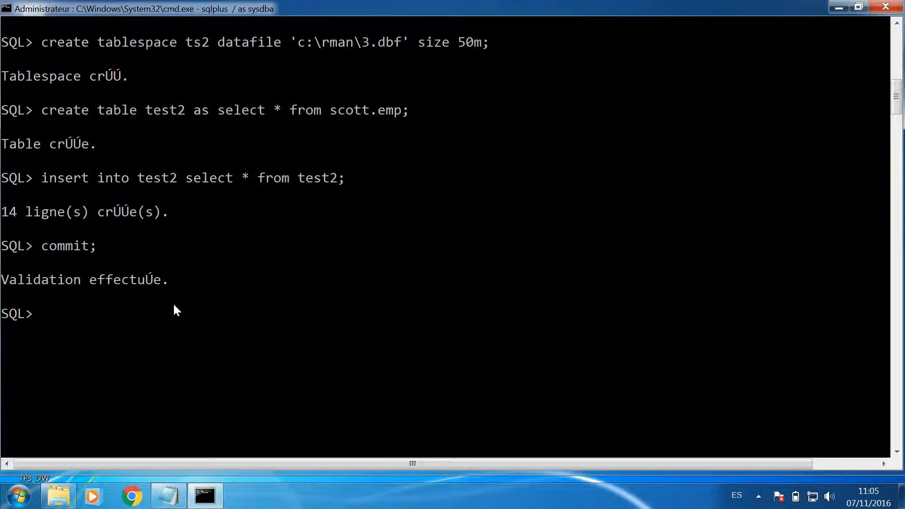
- Exit SQL*Plus and reconnect to the database in RMAN with "rman target /"
{"action": "type", "text": "exit"}
{"action": "key", "text": "Return"}
{"action": "key", "text": "Up"}
{"action": "key", "text": "Up"}
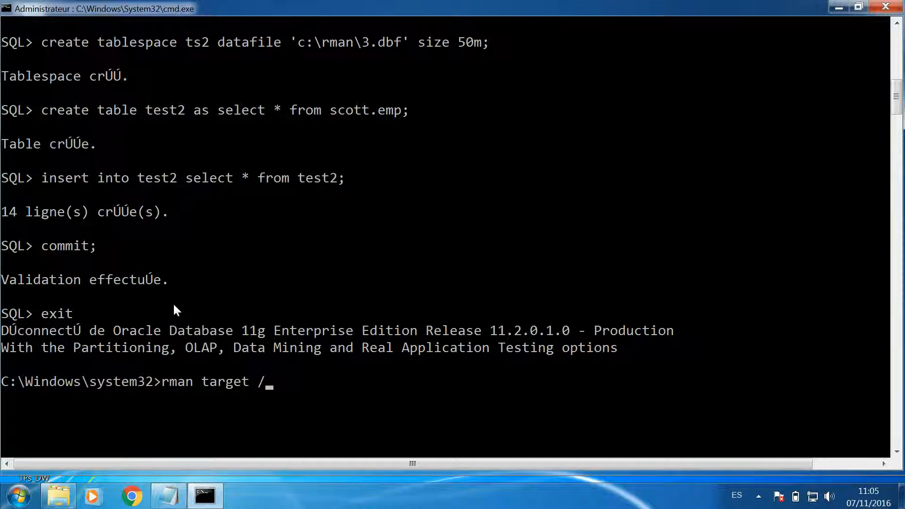
{"action": "key", "text": "Return"}
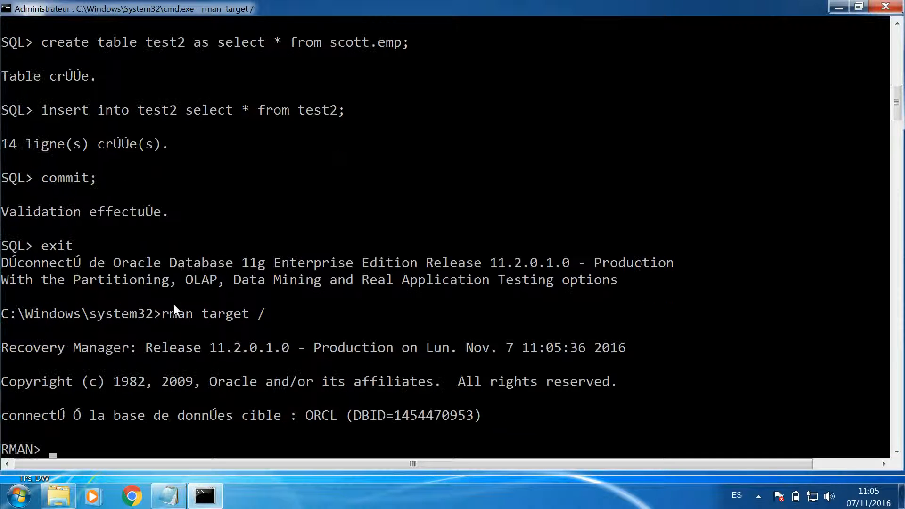
- Back up the whole database incrementally at level 0 with "backup incremental level=0 database;"
{"action": "type", "text": "bac"}
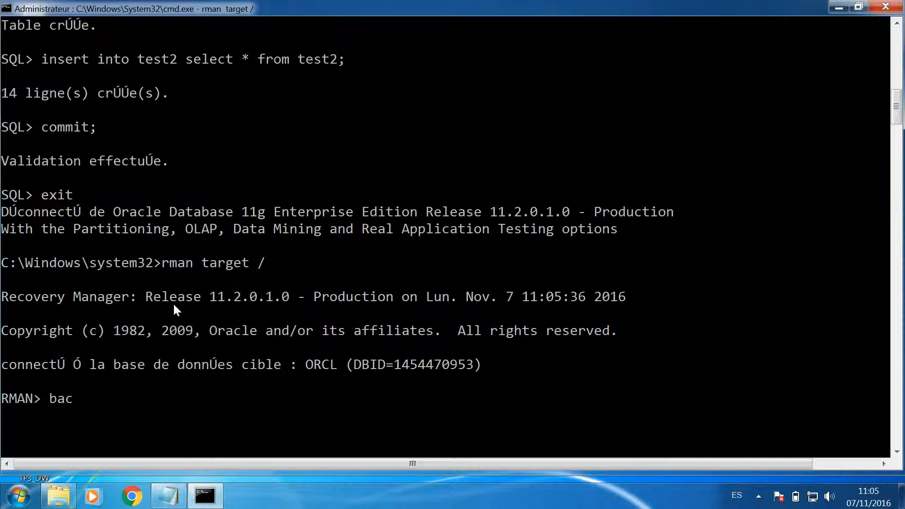
{"action": "type", "text": "kup inc"}
{"action": "type", "text": "cre"}
{"action": "key", "text": "BackSpace"}
{"action": "key", "text": "BackSpace"}
{"action": "key", "text": "BackSpace"}
{"action": "type", "text": "remental lel"}
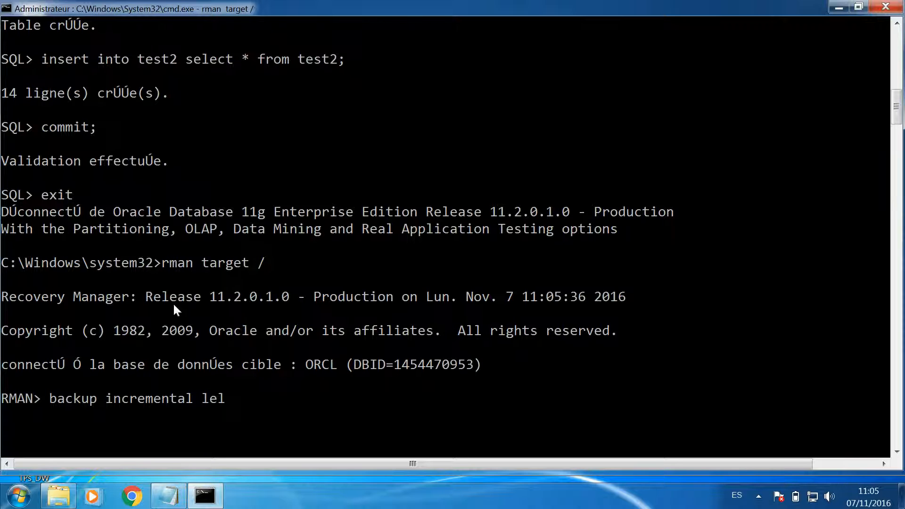
{"action": "key", "text": "BackSpace"}
{"action": "type", "text": "vel=0 database;"}
{"action": "key", "text": "Return"}
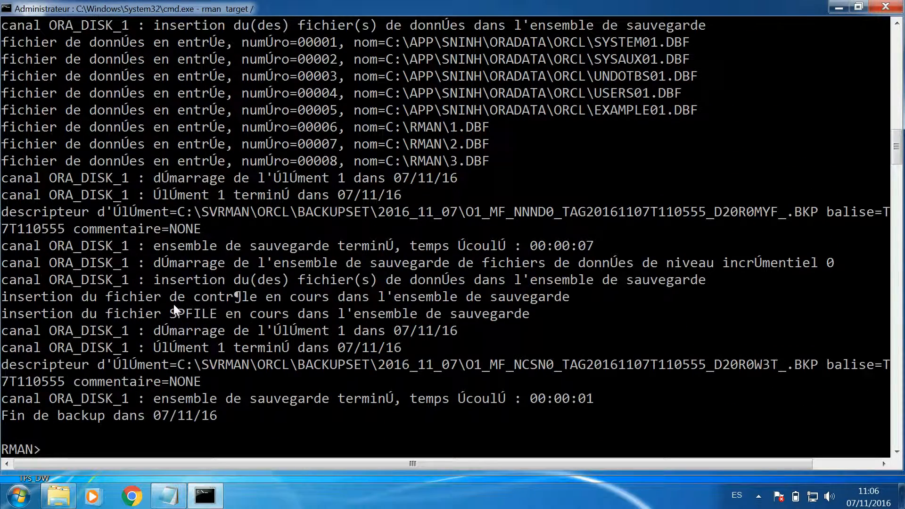
- Exit RMAN and log back in to SQL*Plus as sysdba
{"action": "scroll", "coordinate": [173, 304], "scroll_direction": "down", "scroll_amount": 2}
{"action": "type", "text": "exit"}
{"action": "key", "text": "Return"}
{"action": "key", "text": "Up"}
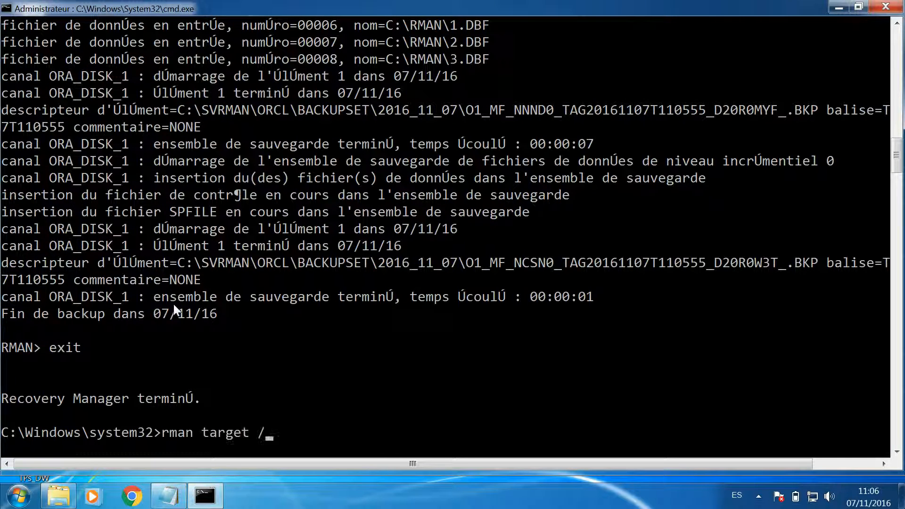
{"action": "key", "text": "Up"}
{"action": "key", "text": "Return"}
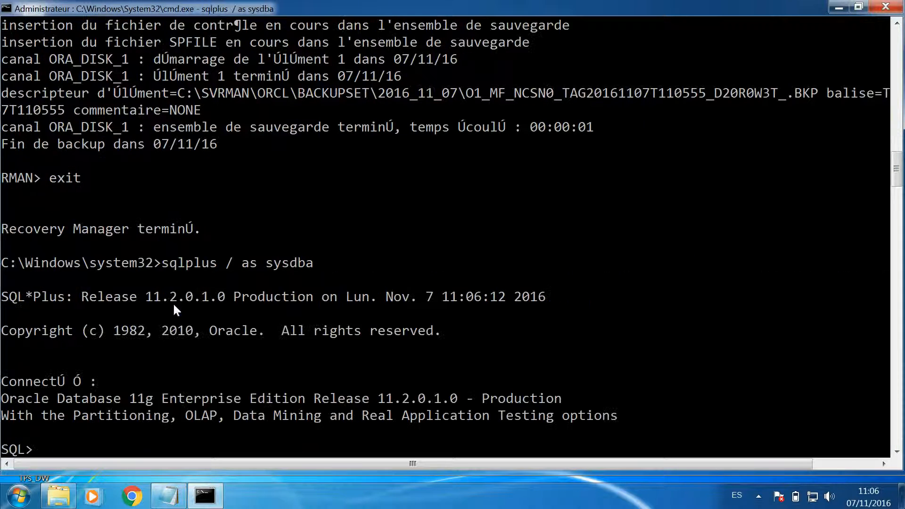
- Repeat the self-insert "insert into test2 select * from test2;" after the backup and commit it
{"action": "scroll", "coordinate": [173, 305], "scroll_direction": "down", "scroll_amount": 1}
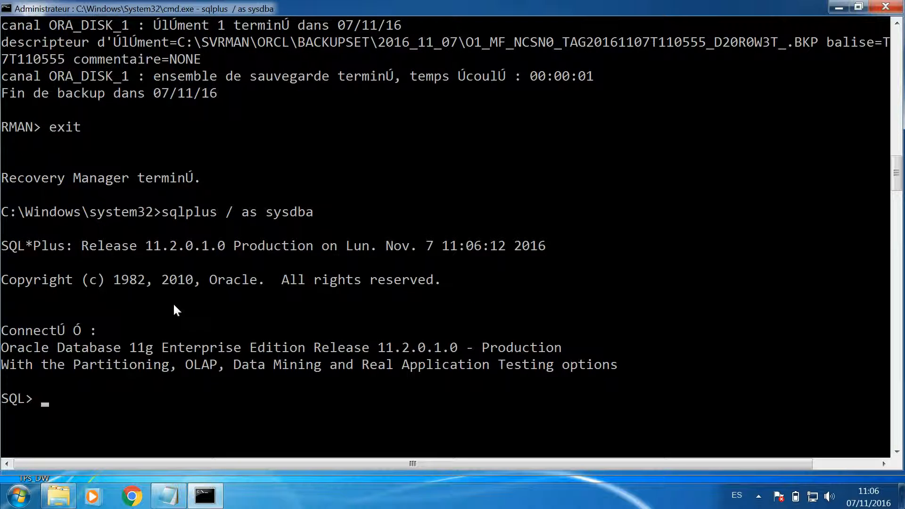
{"action": "key", "text": "Up"}
{"action": "key", "text": "Up"}
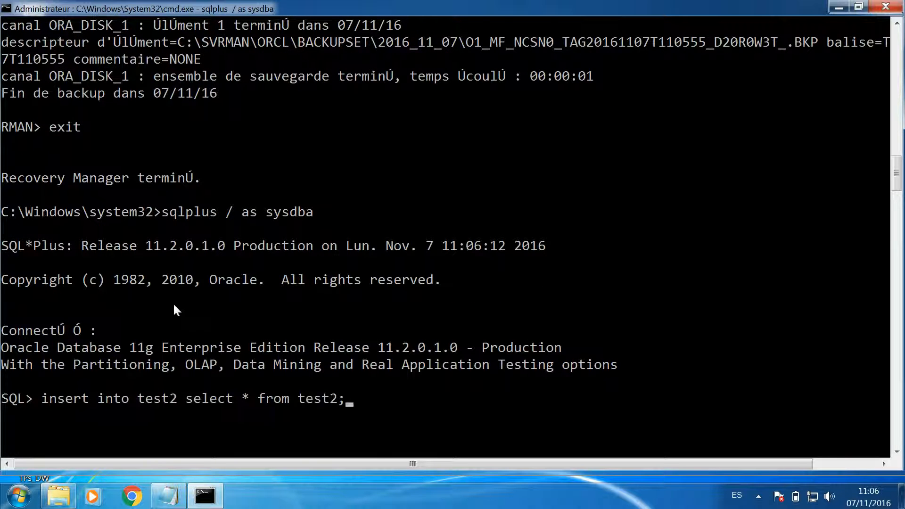
{"action": "key", "text": "Return"}
{"action": "type", "text": "commit;"}
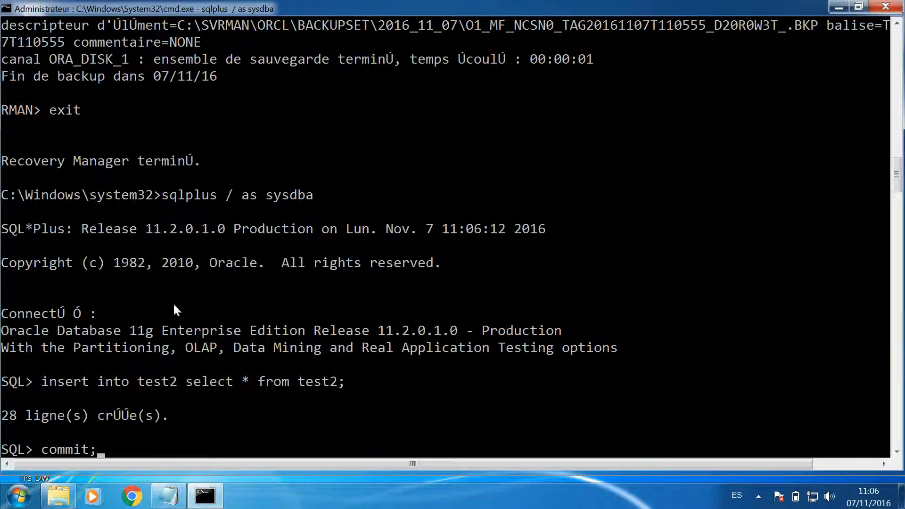
{"action": "key", "text": "Return"}
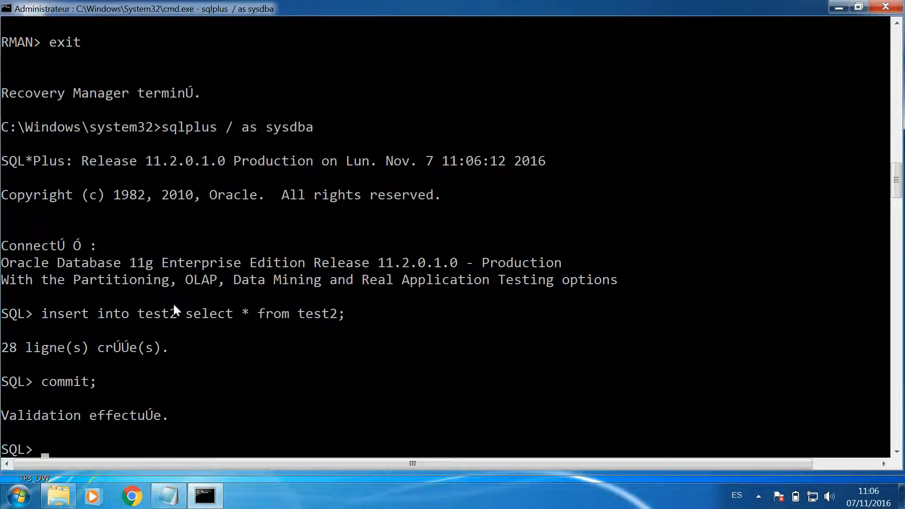
- Count the rows in test2 with "select count(*) from test2;"
{"action": "type", "text": "sel"}
{"action": "type", "text": "un"}
{"action": "key", "text": "BackSpace"}
{"action": "key", "text": "BackSpace"}
{"action": "type", "text": "count"}
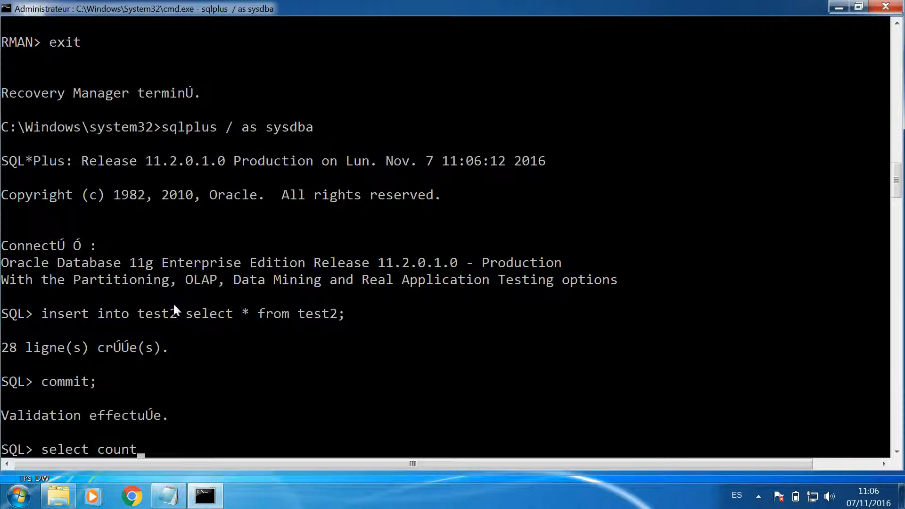
{"action": "type", "text": "(*) from test"}
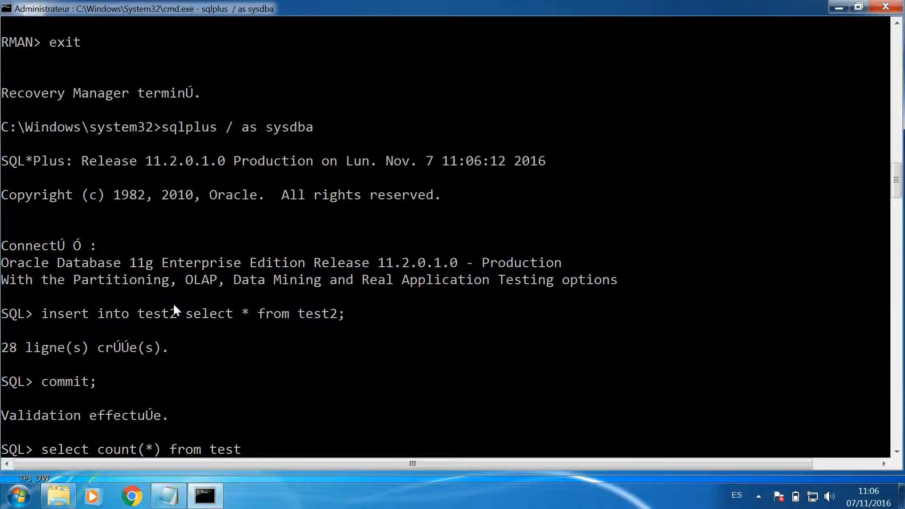
{"action": "type", "text": "2;"}
{"action": "key", "text": "Return"}
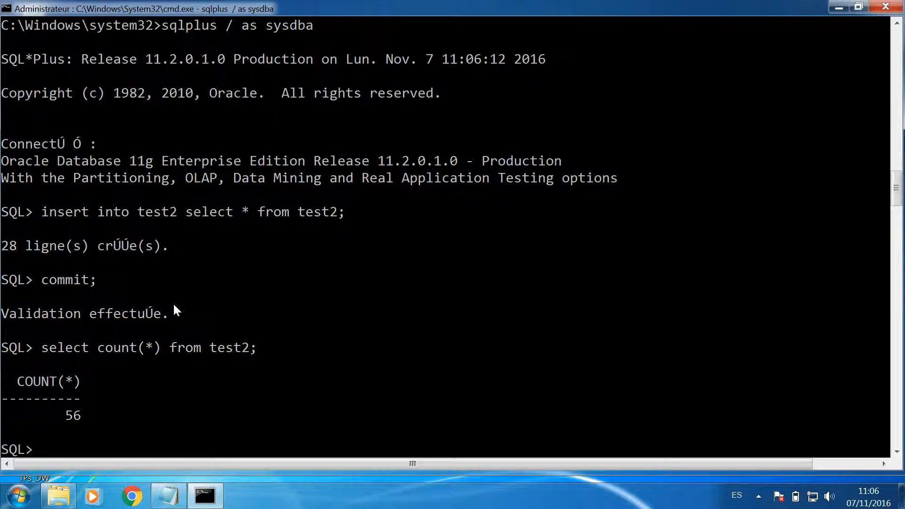
- Exit SQL*Plus and connect RMAN to the target database with "rman target /"
{"action": "scroll", "coordinate": [174, 306], "scroll_direction": "down", "scroll_amount": 2}
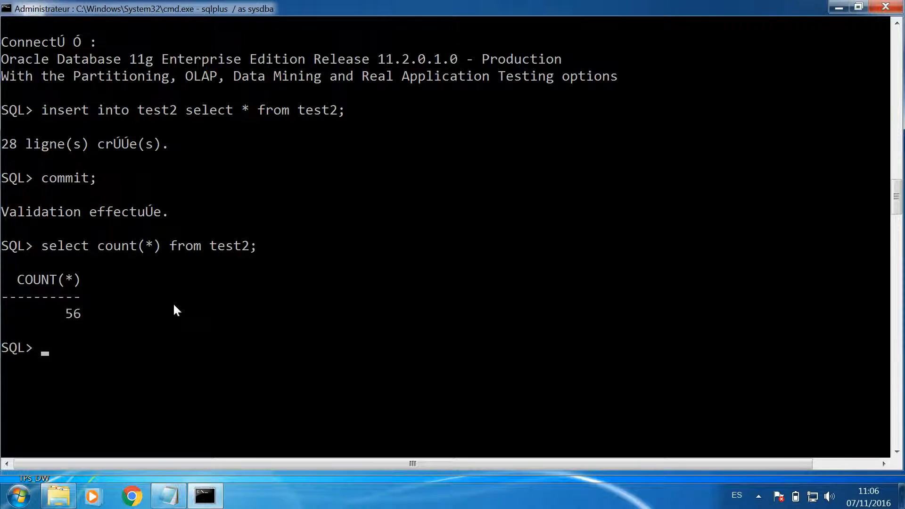
{"action": "type", "text": "exit"}
{"action": "key", "text": "Return"}
{"action": "key", "text": "Up"}
{"action": "key", "text": "Up"}
{"action": "key", "text": "Return"}
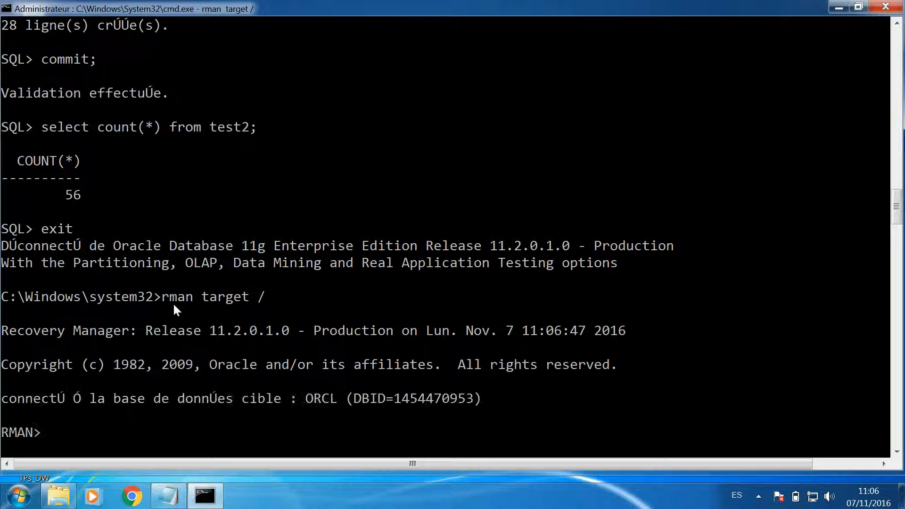
- Back up the whole database incrementally at level 1 with "backup incremental level=1 database;"
{"action": "scroll", "coordinate": [173, 301], "scroll_direction": "down", "scroll_amount": 2}
{"action": "key", "text": "Up"}
{"action": "key", "text": "Up"}
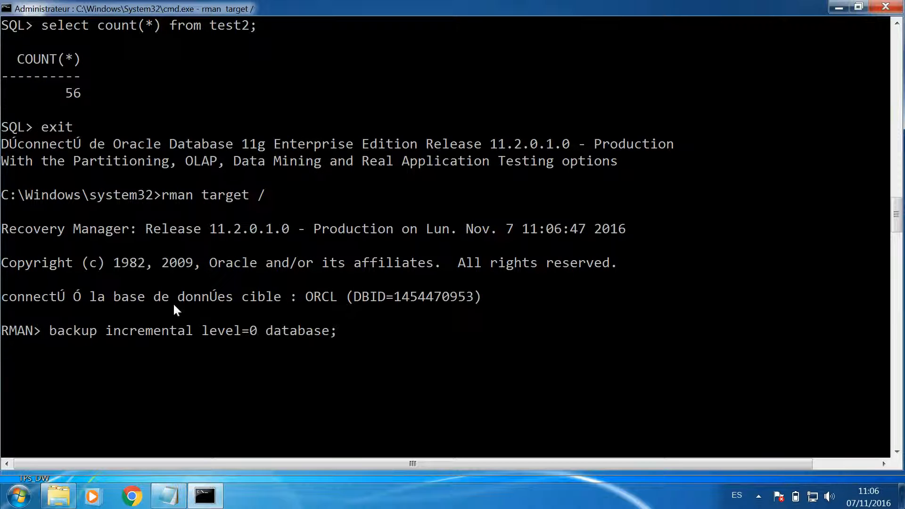
{"action": "key", "text": "Left"}
{"action": "key", "text": "Left"}
{"action": "key", "text": "Left"}
{"action": "key", "text": "Left"}
{"action": "key", "text": "Left"}
{"action": "key", "text": "Left"}
{"action": "key", "text": "Left"}
{"action": "key", "text": "Left"}
{"action": "key", "text": "Left"}
{"action": "key", "text": "Left"}
{"action": "key", "text": "BackSpace"}
{"action": "type", "text": "1"}
{"action": "key", "text": "Return"}
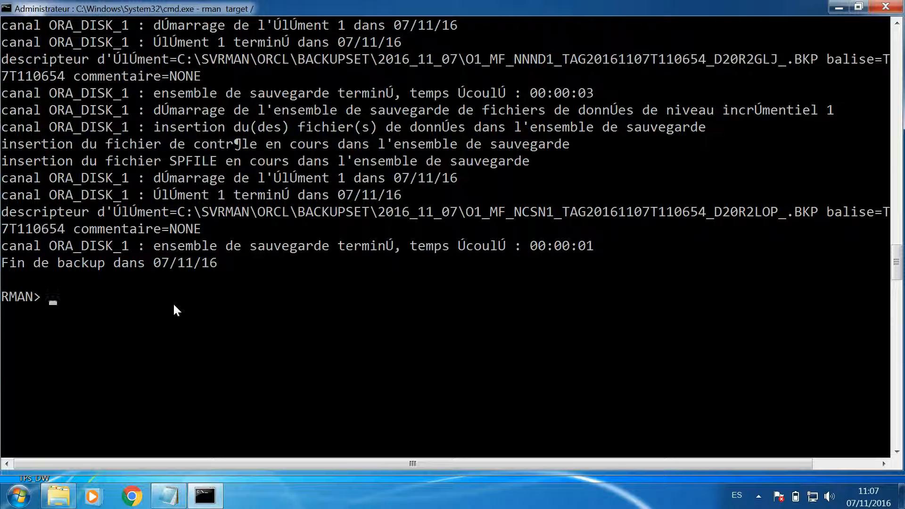
- Try to switch the redo log from the RMAN prompt with "alter system switch logfile;"
{"action": "type", "text": "alter system swit"}
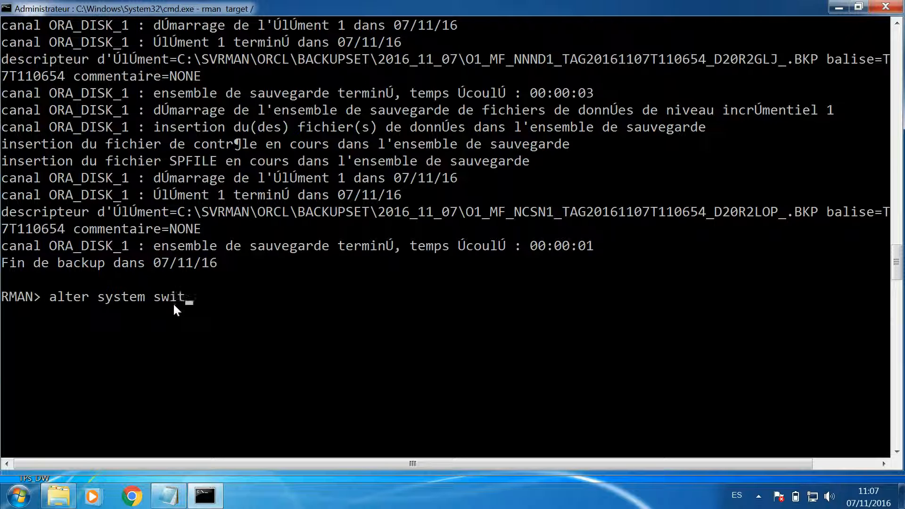
{"action": "type", "text": "ch logfile;"}
{"action": "key", "text": "Return"}
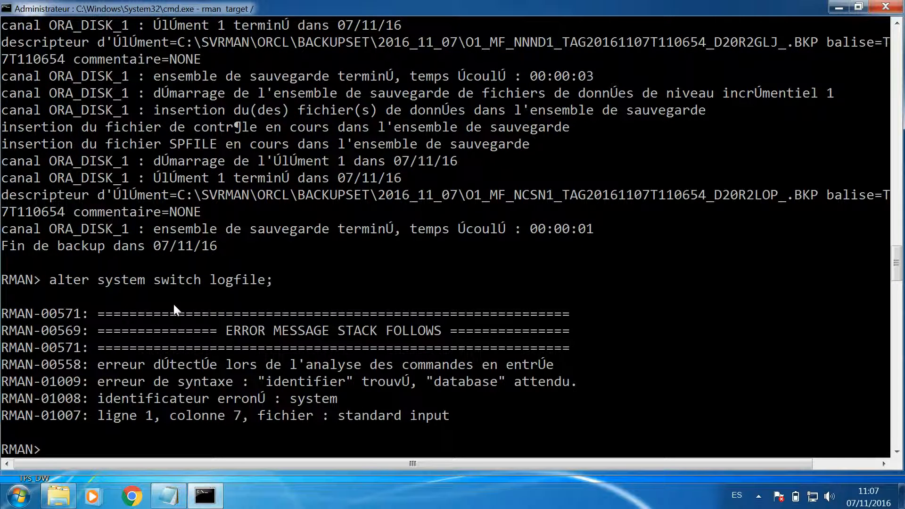
- Exit RMAN and log back in to SQL*Plus with "sqlplus / as sysdba"
{"action": "type", "text": "exit"}
{"action": "key", "text": "Return"}
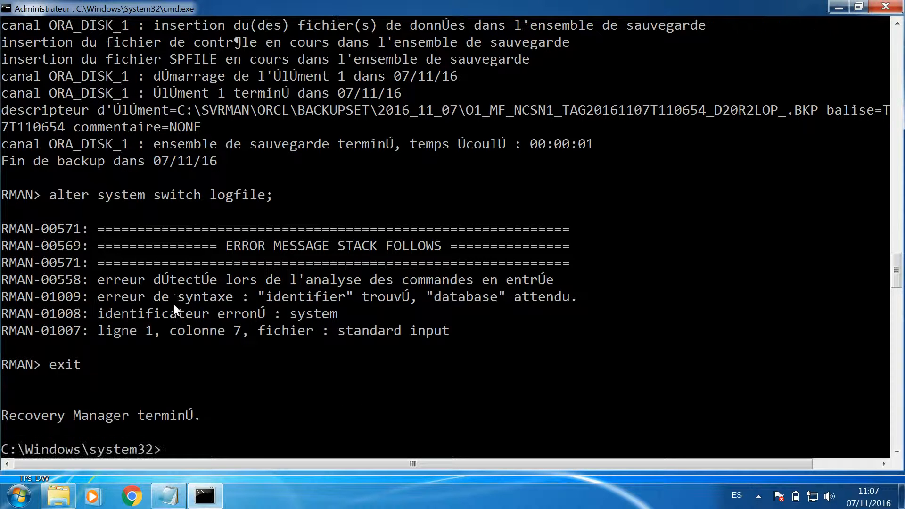
{"action": "key", "text": "Up"}
{"action": "key", "text": "Up"}
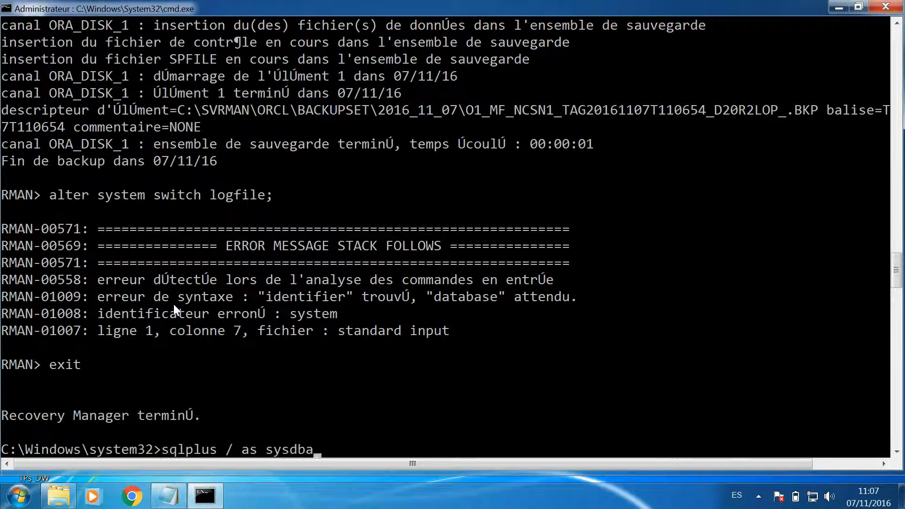
{"action": "key", "text": "Return"}
- Force a redo log switch in SQL*Plus with "alter system switch logfile;"
{"action": "type", "text": "alter system"}
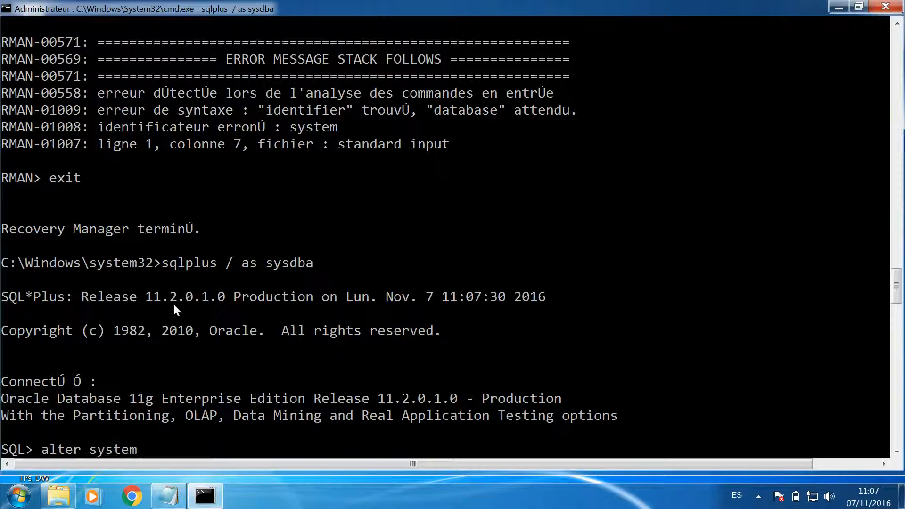
{"action": "type", "text": " switch logfile"}
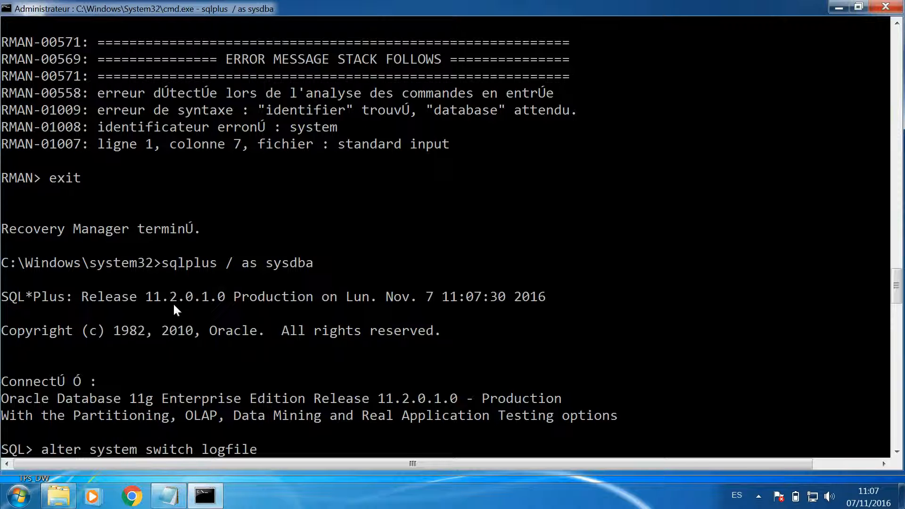
{"action": "type", "text": ";"}
{"action": "key", "text": "Return"}
{"action": "scroll", "coordinate": [175, 309], "scroll_direction": "down", "scroll_amount": 2}
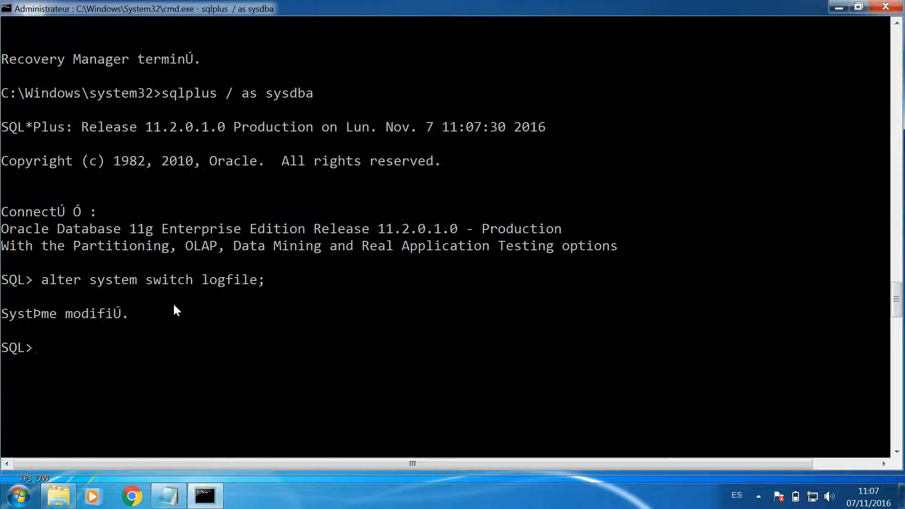
- Display the archiving mode, destination and log sequences with "archive log list;"
{"action": "type", "text": "archive lg"}
{"action": "type", "text": " list;"}
{"action": "key", "text": "Left"}
{"action": "key", "text": "Left"}
{"action": "key", "text": "Left"}
{"action": "key", "text": "Left"}
{"action": "key", "text": "Left"}
{"action": "key", "text": "Left"}
{"action": "key", "text": "Left"}
{"action": "type", "text": "o"}
{"action": "key", "text": "Return"}
{"action": "scroll", "coordinate": [283, 386], "scroll_direction": "down", "scroll_amount": 2}
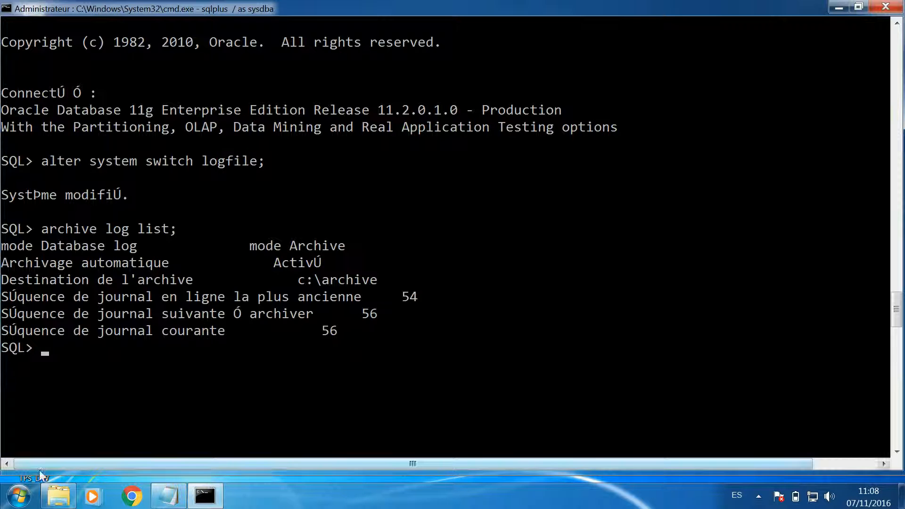
- Open the alert_orcl log from the trace folder in a maximized window and examine the latest log switch entries at its end
{"action": "left_click", "coordinate": [22, 497]}
{"action": "left_click", "coordinate": [65, 496]}
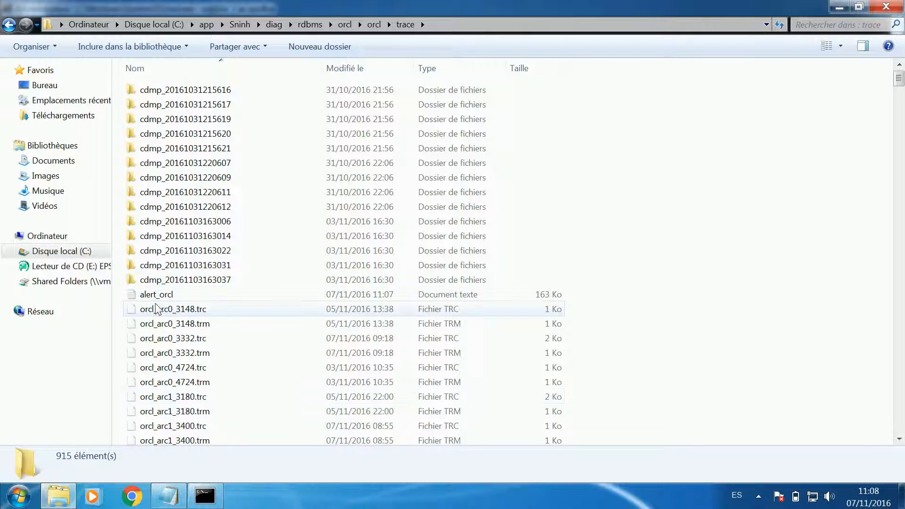
{"action": "double_click", "coordinate": [157, 295]}
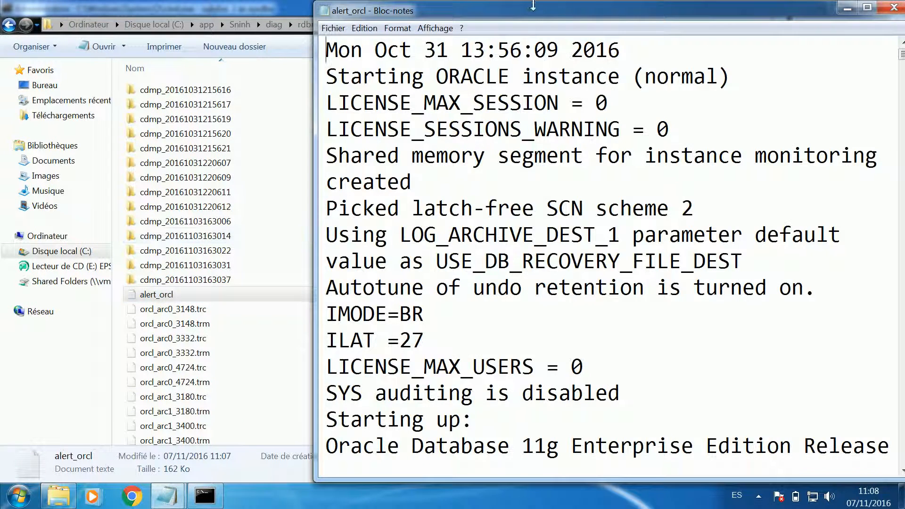
{"action": "double_click", "coordinate": [519, 12]}
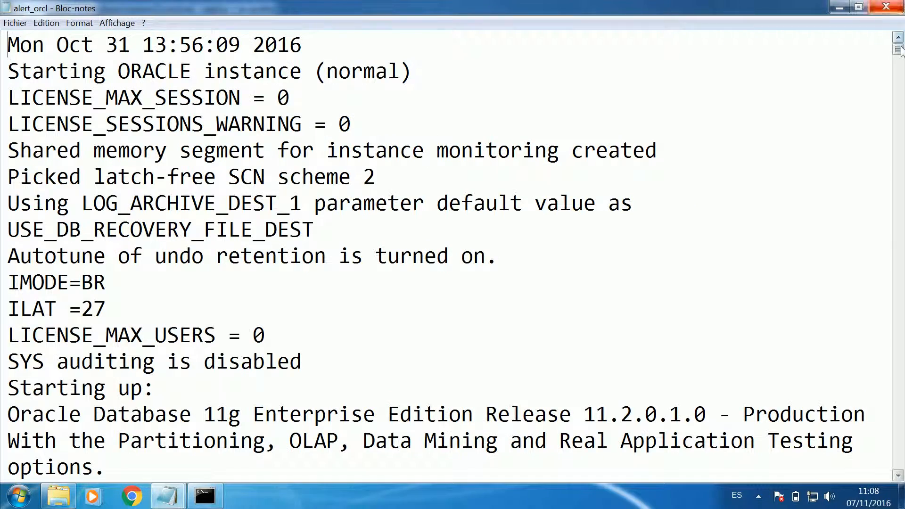
{"action": "left_click_drag", "start_coordinate": [898, 49], "coordinate": [901, 466]}
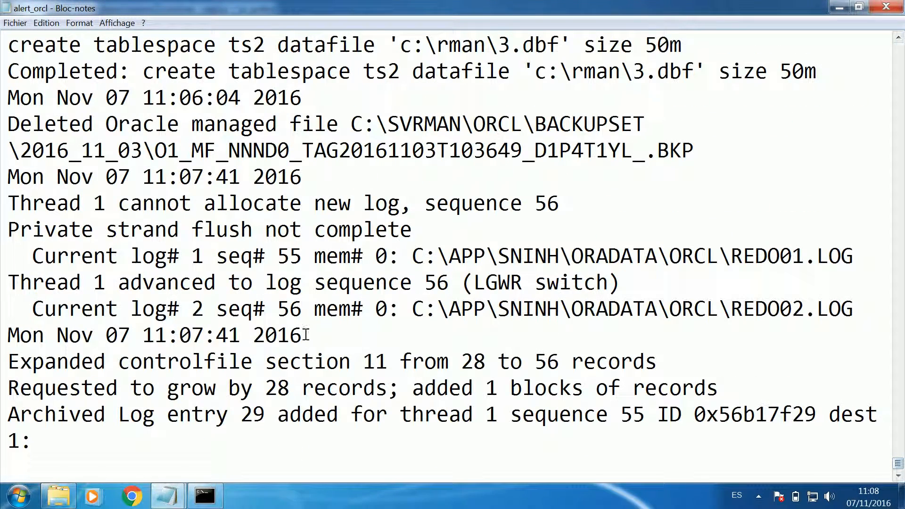
{"action": "left_click", "coordinate": [280, 334]}
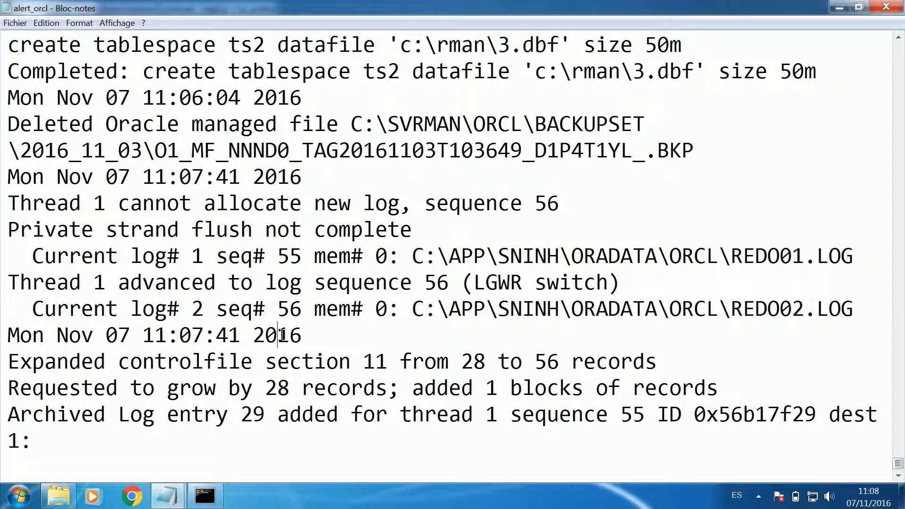
{"action": "double_click", "coordinate": [298, 254]}
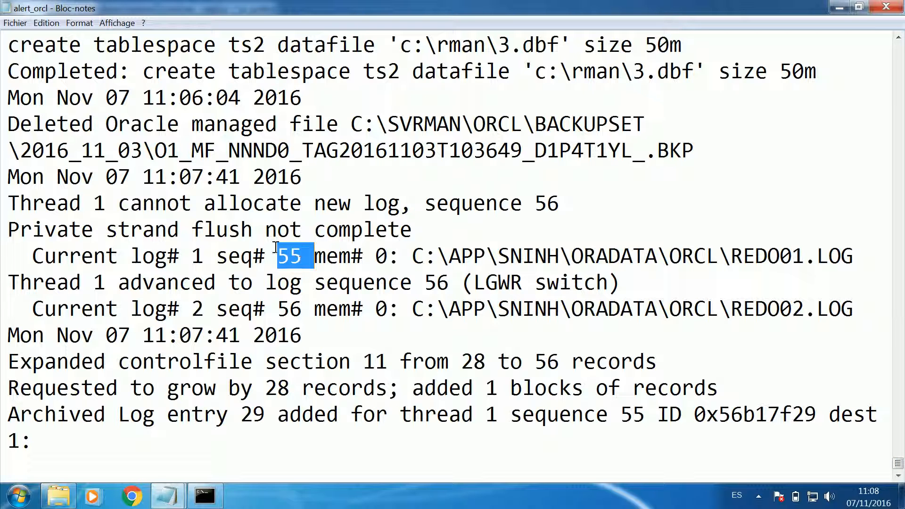
- Copy the log switch time 11:07:41 from the alert log into a new blank Notepad document and minimize it
{"action": "left_click", "coordinate": [144, 179]}
{"action": "left_click_drag", "start_coordinate": [148, 179], "coordinate": [239, 178]}
{"action": "key", "text": "ctrl+c"}
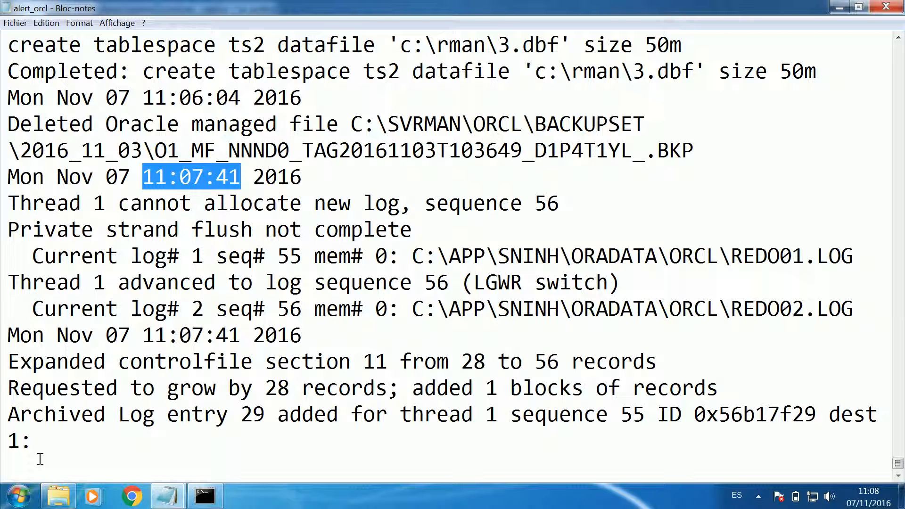
{"action": "key", "text": "ctrl+n"}
{"action": "key", "text": "ctrl+v"}
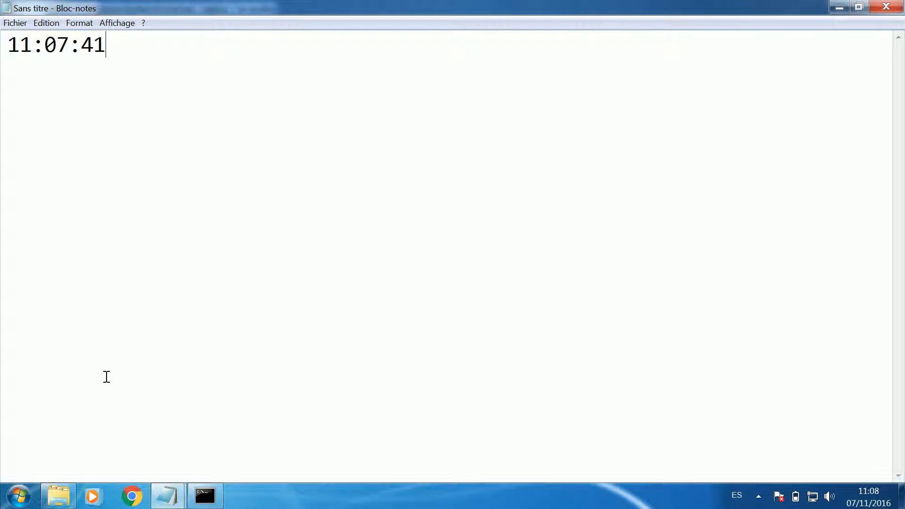
{"action": "left_click", "coordinate": [839, 8]}
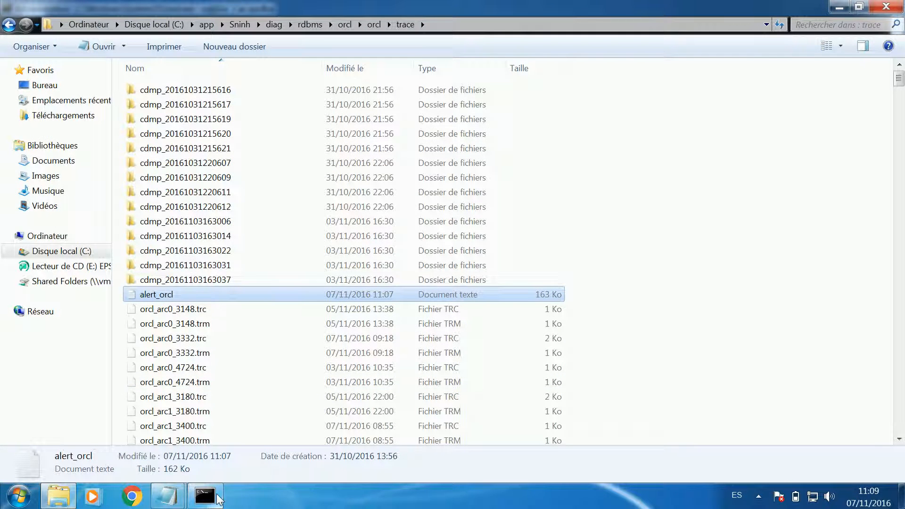
- Switch back to the SQL*Plus command window and drop the table test2 with "drop table test2;"
{"action": "mouse_move", "coordinate": [218, 499]}
{"action": "left_click", "coordinate": [255, 369]}
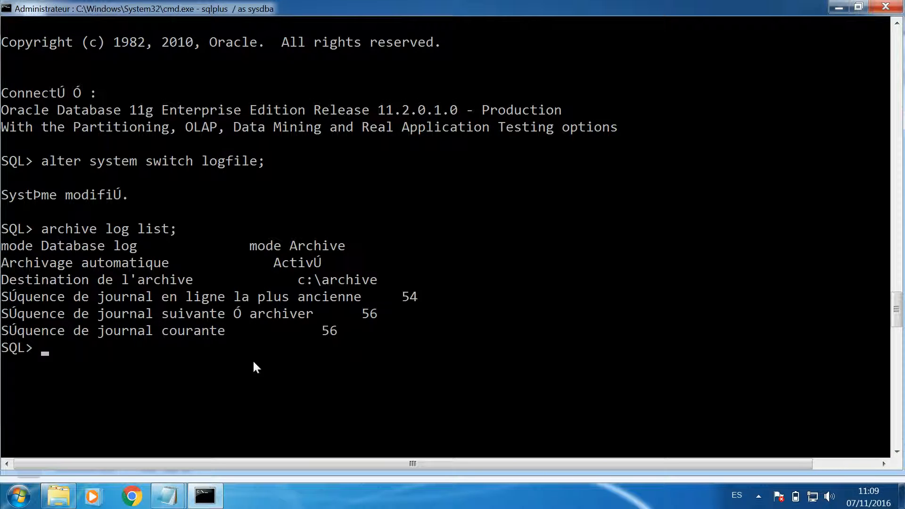
{"action": "type", "text": "drop table test2;"}
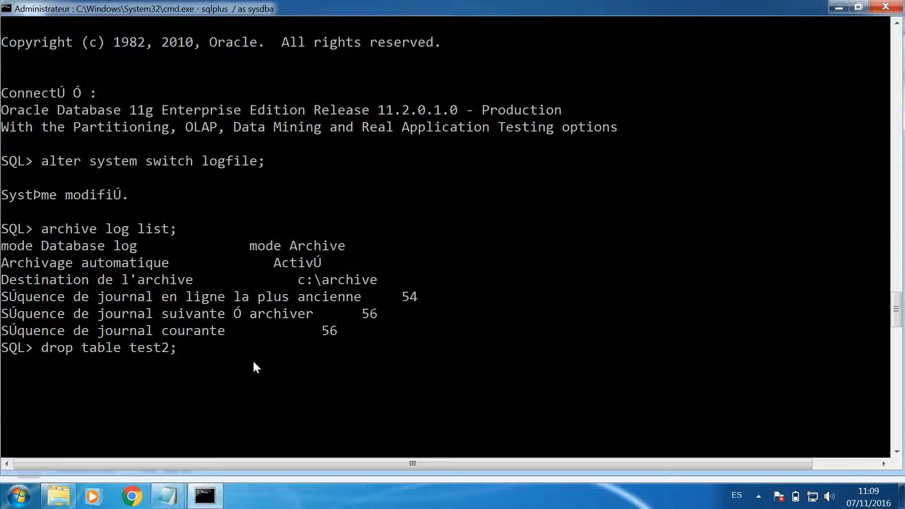
{"action": "key", "text": "Return"}
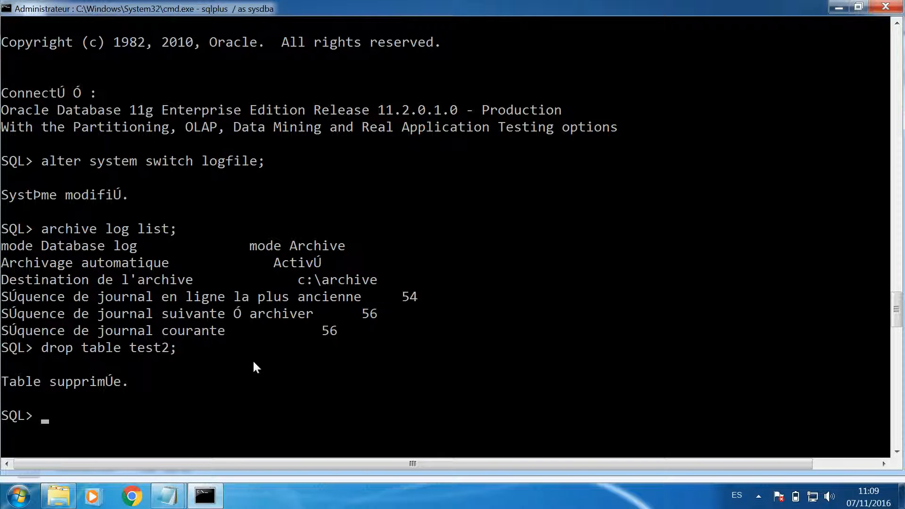
- Insert into scott.emp employee 7999 with the employee's name, 'CLERK', manager 7698, hire date '03/12/81', salary 950, commission 300 and department 30, and commit it
{"action": "type", "text": "insert into scott.em"}
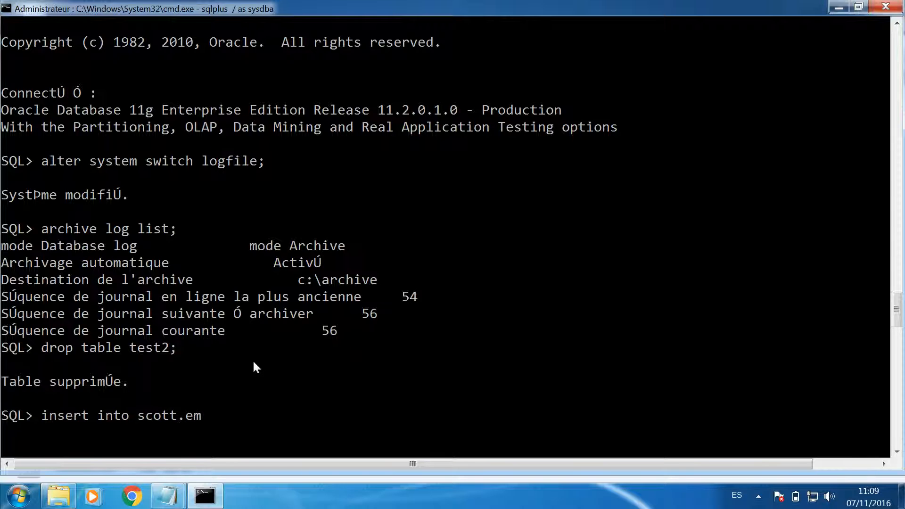
{"action": "type", "text": "p values"}
{"action": "type", "text": "(7999"}
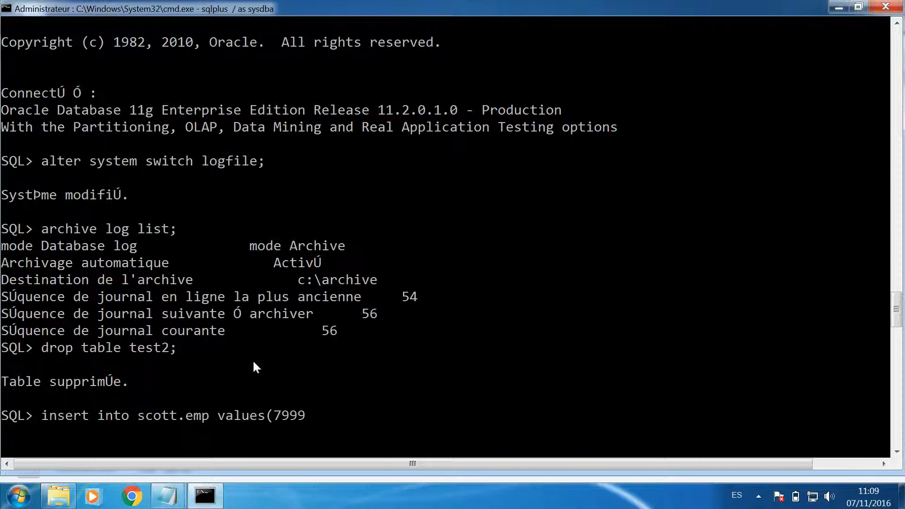
{"action": "type", "text": ",'JAMES','CLERK"}
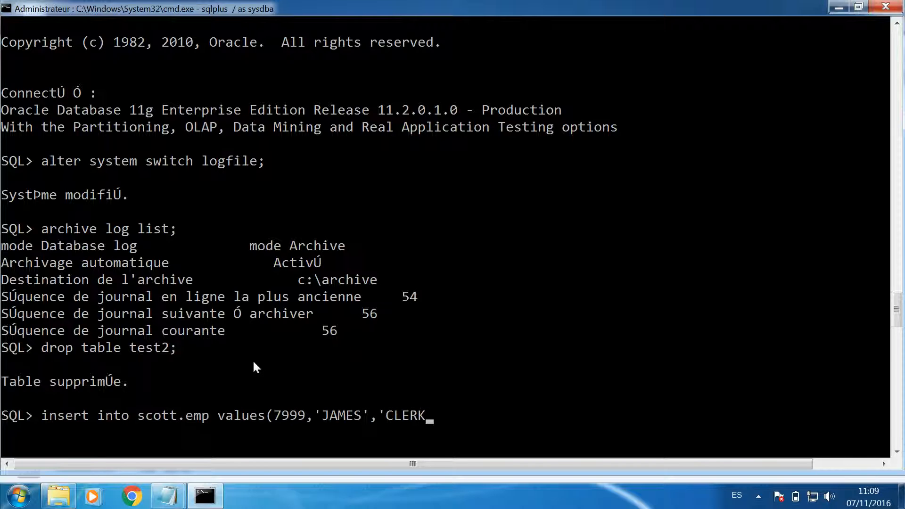
{"action": "type", "text": "',7698,'03/12/81',950"}
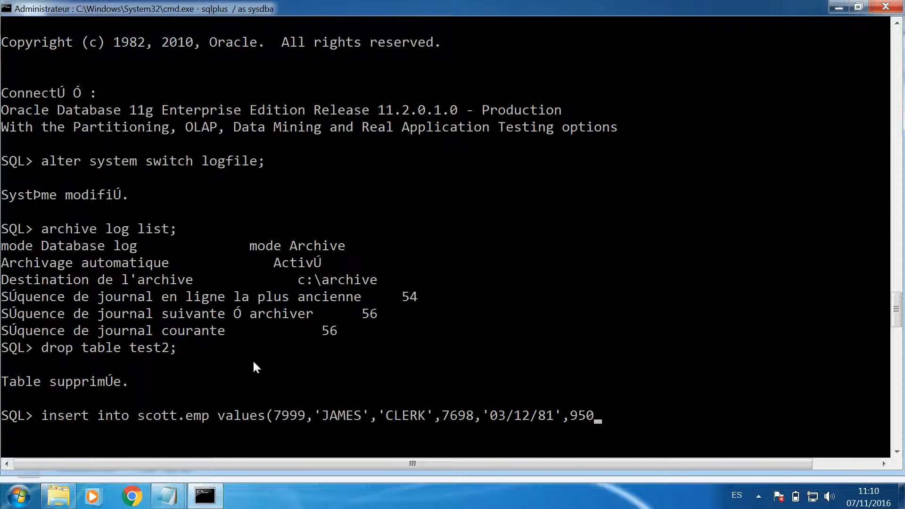
{"action": "type", "text": ",300,30);"}
{"action": "key", "text": "Return"}
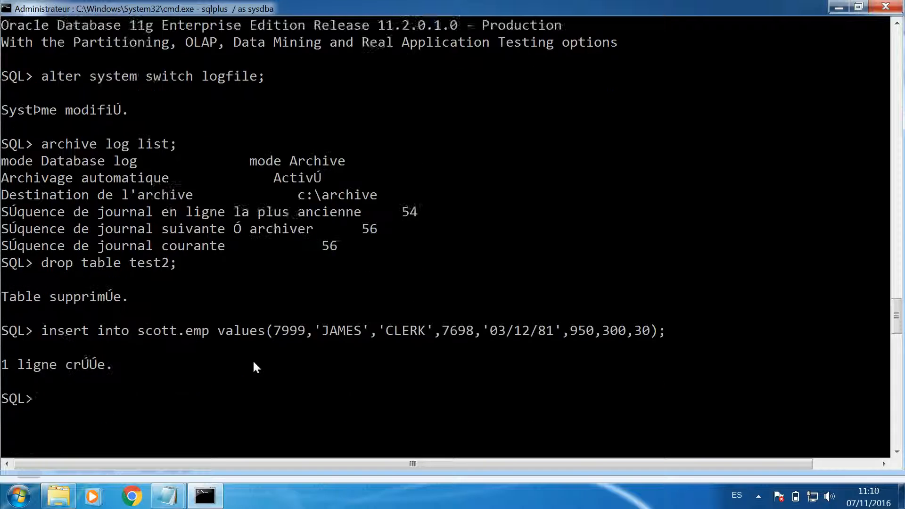
{"action": "type", "text": "commit"}
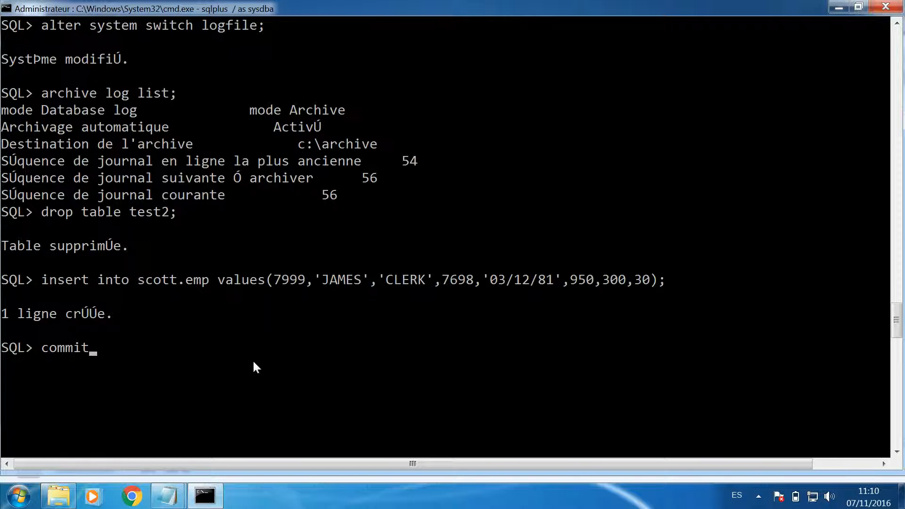
{"action": "type", "text": ";"}
{"action": "key", "text": "Return"}
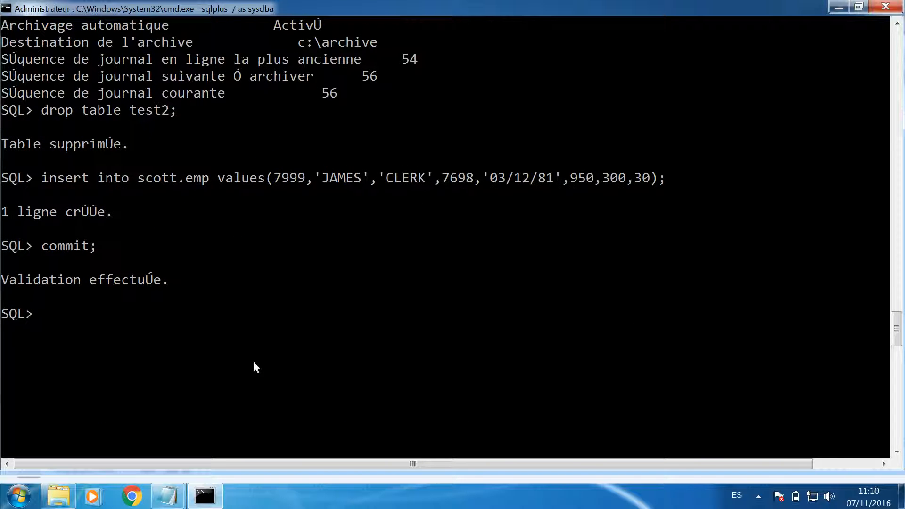
- Count the rows in the employee table with "select count(*) from scott.emp;"
{"action": "type", "text": "select count(*) f"}
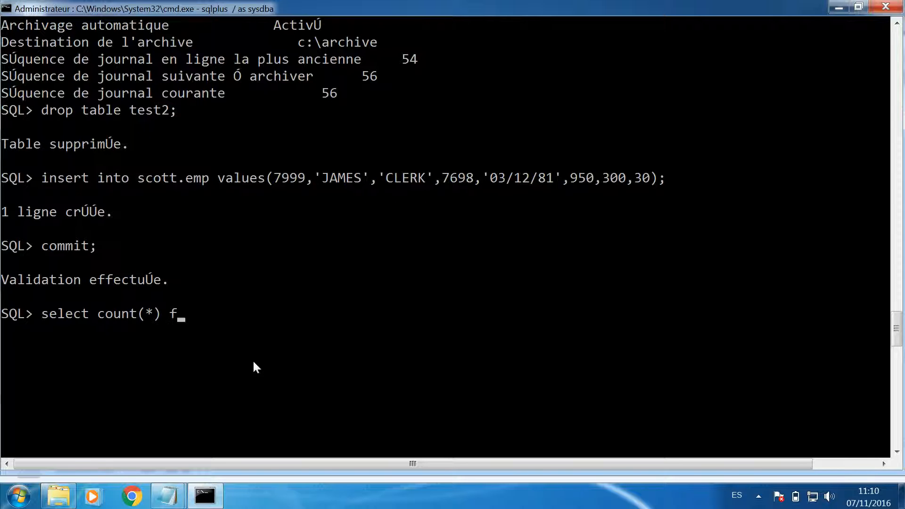
{"action": "type", "text": "rom scott.emp;"}
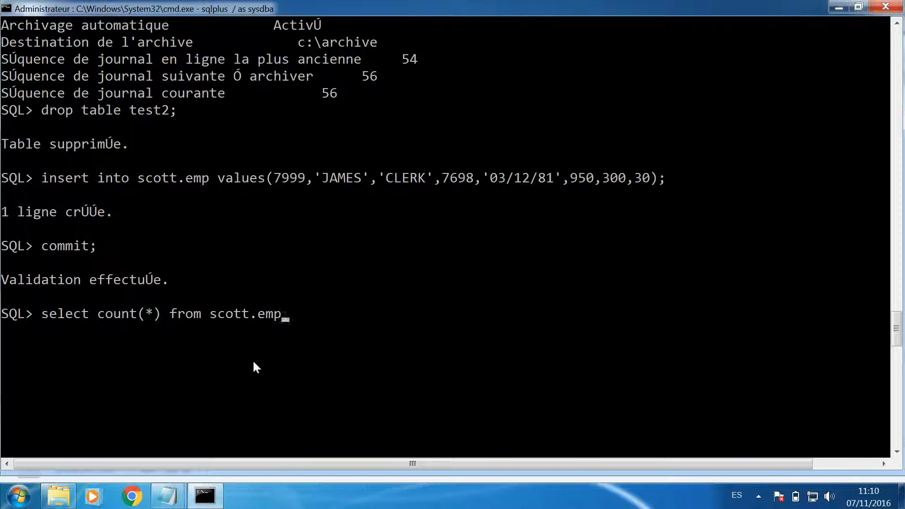
{"action": "key", "text": "Return"}
{"action": "scroll", "coordinate": [252, 359], "scroll_direction": "down", "scroll_amount": 1}
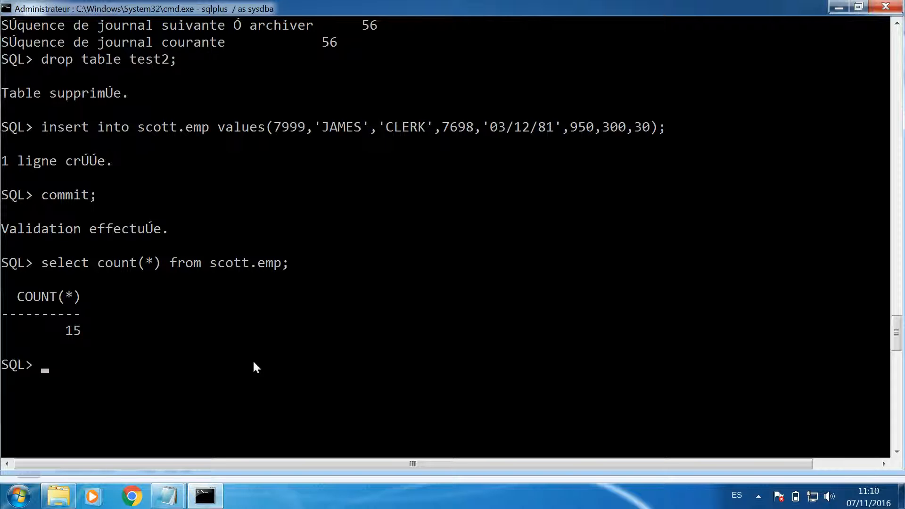
{"action": "scroll", "coordinate": [253, 362], "scroll_direction": "down", "scroll_amount": 2}
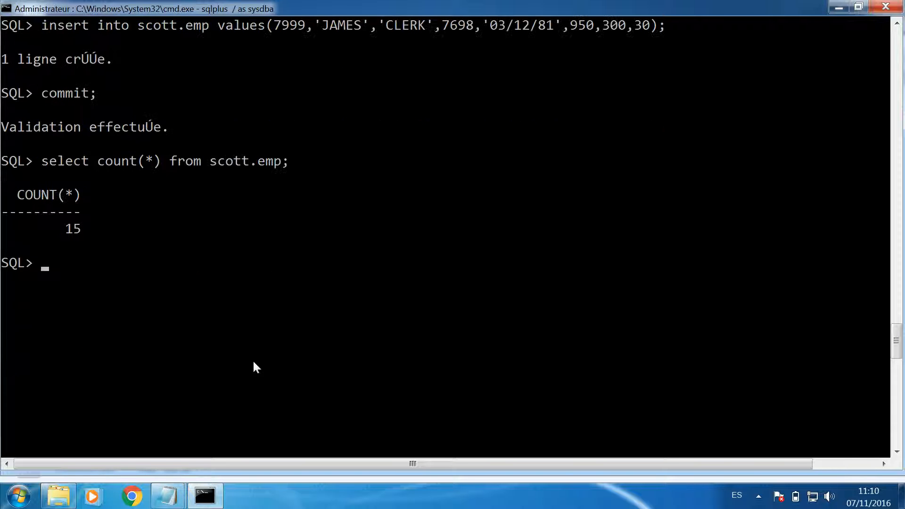
- Exit SQL*Plus and connect Recovery Manager to the local database with "rman target /"
{"action": "type", "text": "exit"}
{"action": "key", "text": "Return"}
{"action": "type", "text": "rman target /"}
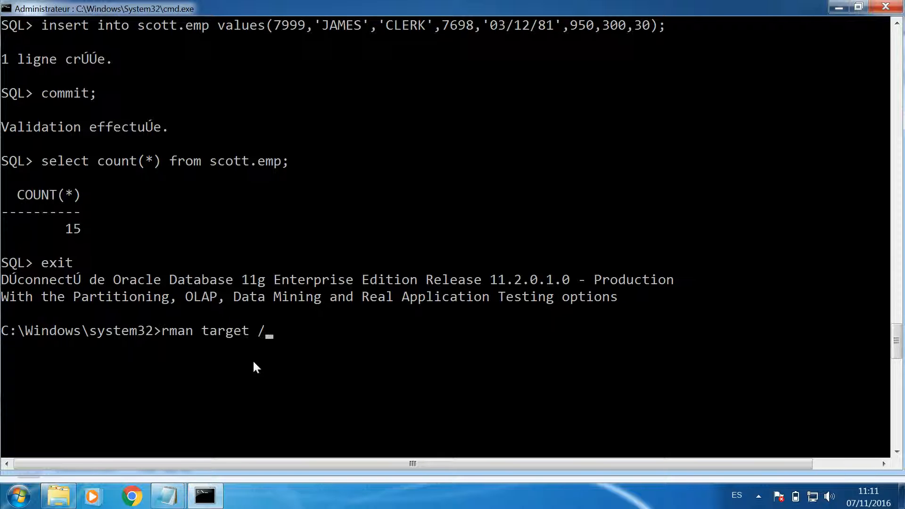
{"action": "key", "text": "Return"}
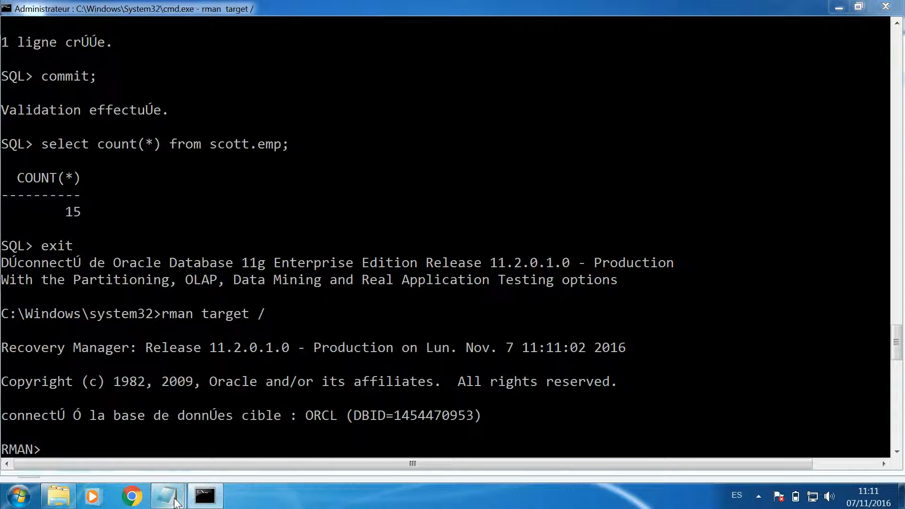
- Switch to the untitled Notepad document and insert an empty line above the time 11:07:41
{"action": "mouse_move", "coordinate": [176, 501]}
{"action": "left_click", "coordinate": [236, 410]}
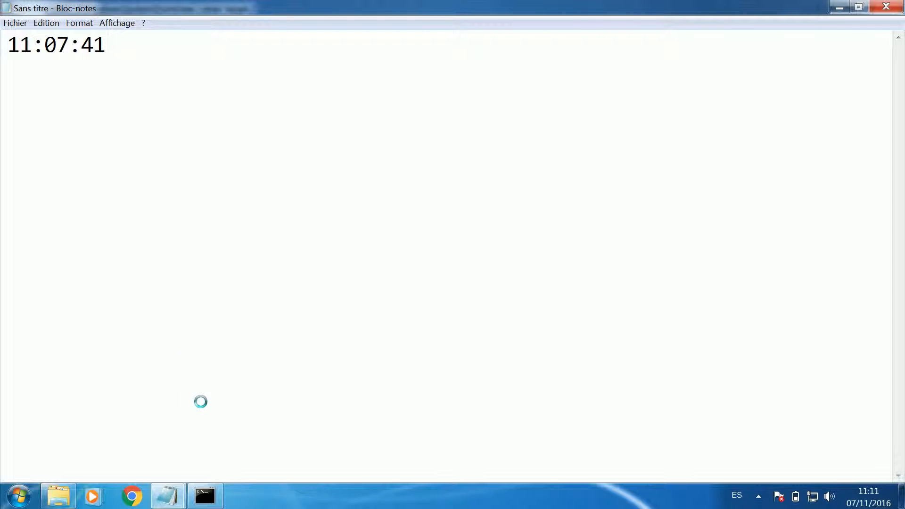
{"action": "key", "text": "Home"}
{"action": "left_click", "coordinate": [219, 506]}
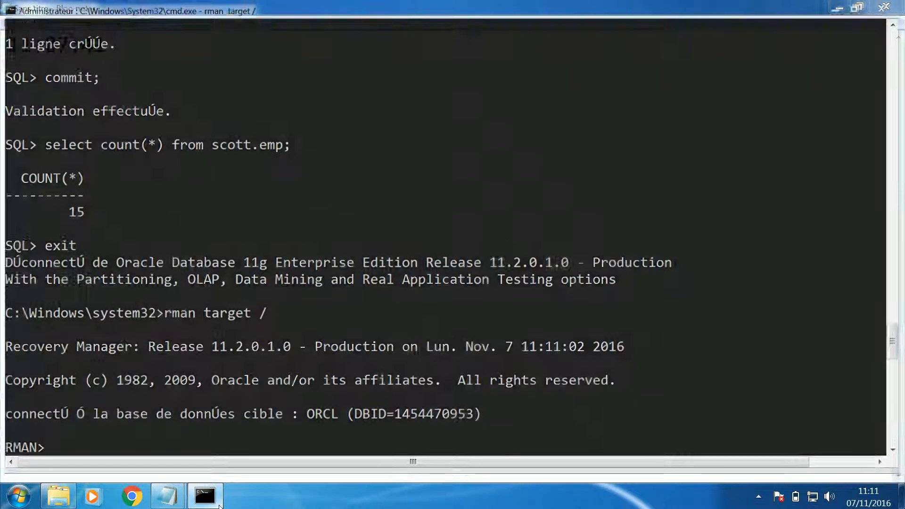
{"action": "left_click", "coordinate": [219, 506]}
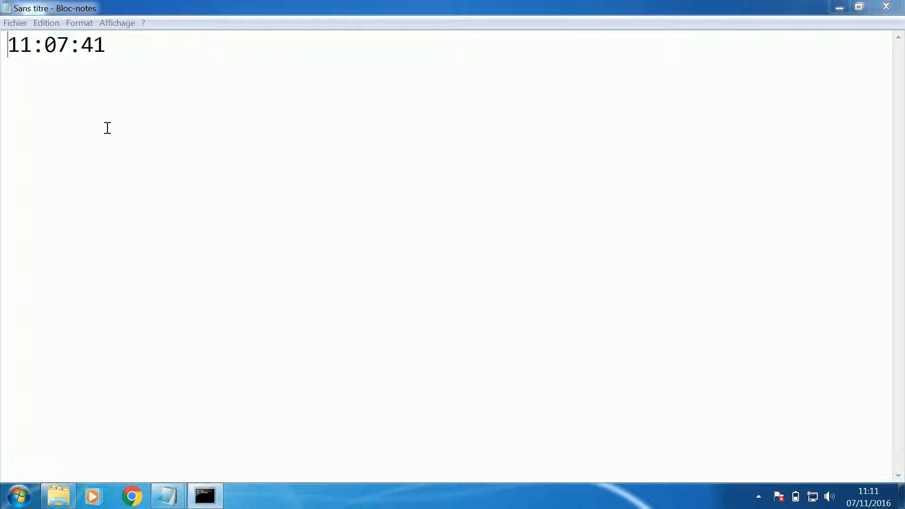
{"action": "left_click", "coordinate": [5, 45]}
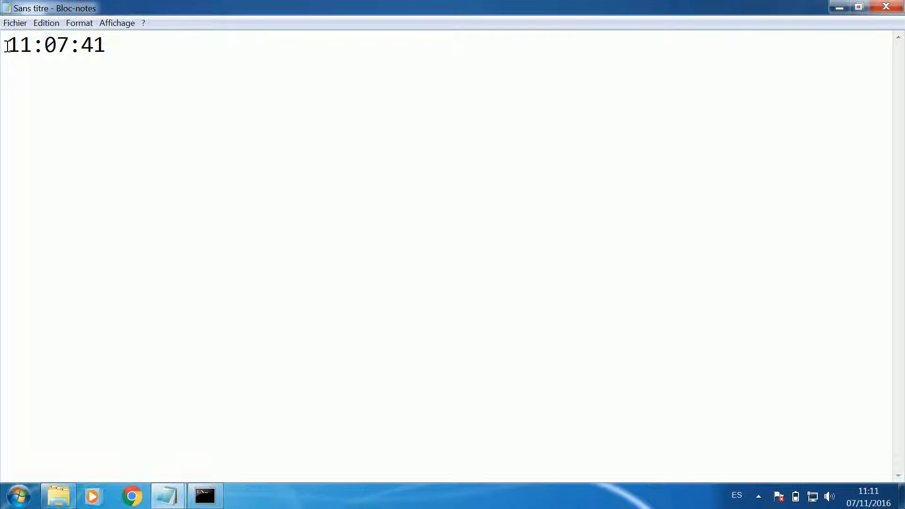
{"action": "key", "text": "Return"}
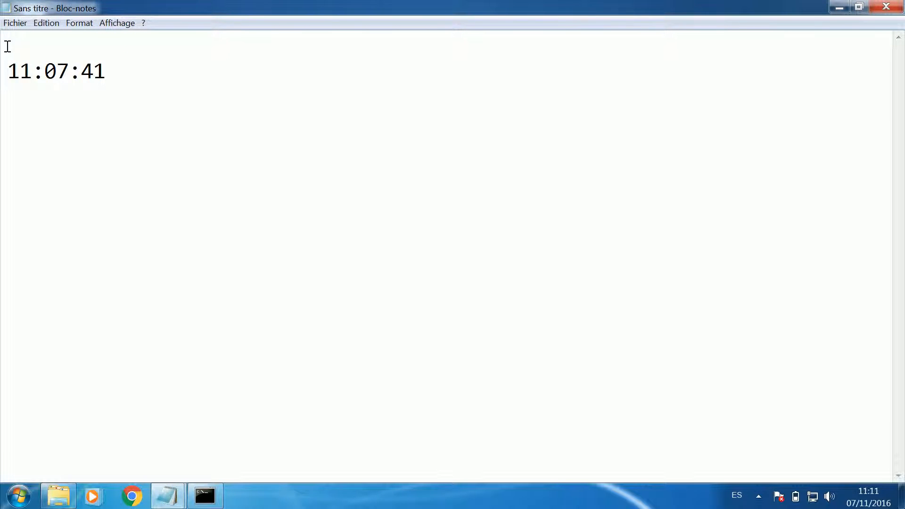
- Write an empty "run{ }" block above the time, with one indented line between the braces
{"action": "type", "text": "run{"}
{"action": "key", "text": "Return"}
{"action": "key", "text": "Return"}
{"action": "type", "text": "}"}
{"action": "key", "text": "Up"}
{"action": "key", "text": "Tab"}
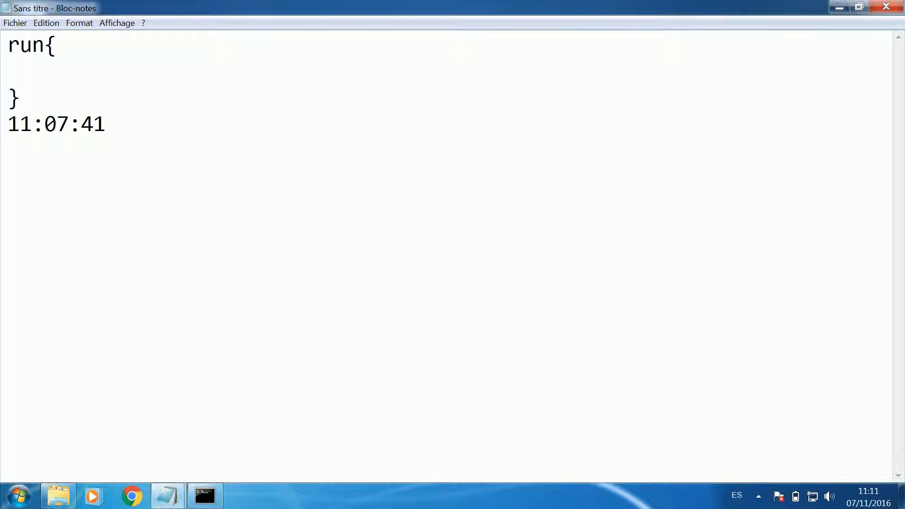
- Begin the first statement inside the run block with "set until time"
{"action": "type", "text": "set until time"}
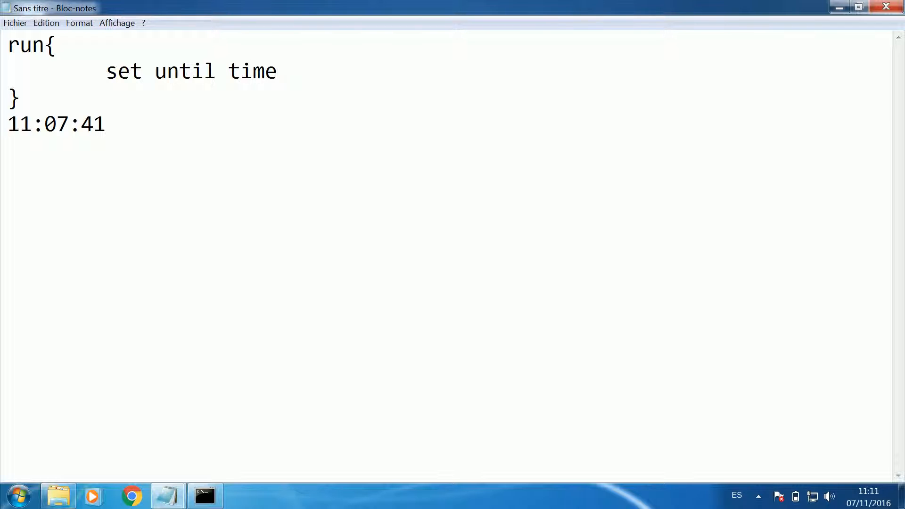
{"action": "type", "text": " scn"}
{"action": "key", "text": "BackSpace"}
{"action": "key", "text": "BackSpace"}
{"action": "key", "text": "BackSpace"}
{"action": "key", "text": "BackSpace"}
{"action": "type", "text": "logsec"}
{"action": "key", "text": "BackSpace"}
{"action": "key", "text": "BackSpace"}
{"action": "key", "text": "BackSpace"}
{"action": "key", "text": "BackSpace"}
{"action": "key", "text": "BackSpace"}
{"action": "key", "text": "BackSpace"}
{"action": "key", "text": "BackSpace"}
- Continue the set until time statement with the opening of the date expression, "to_date(, including its leading double quote
{"action": "type", "text": "\"to_date"}
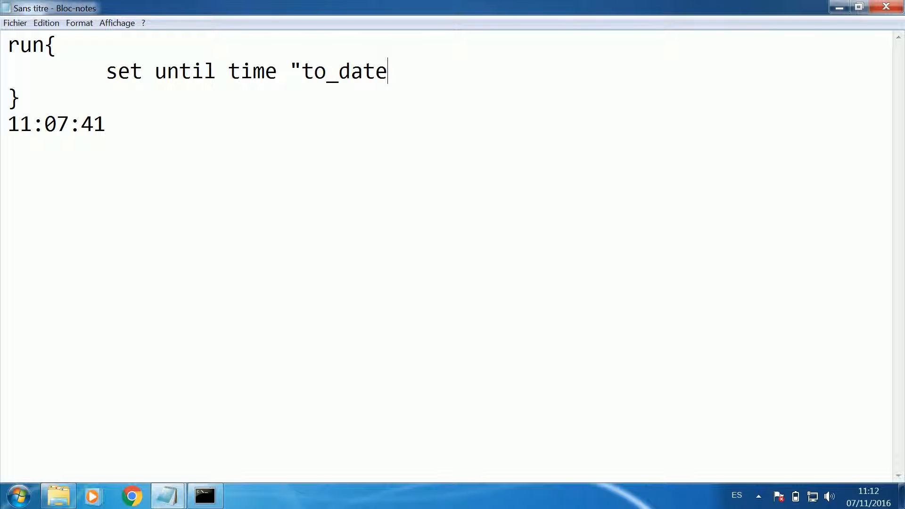
{"action": "type", "text": "("}
- Reduce the Notepad font size to 20
{"action": "left_click", "coordinate": [80, 24]}
{"action": "left_click", "coordinate": [91, 51]}
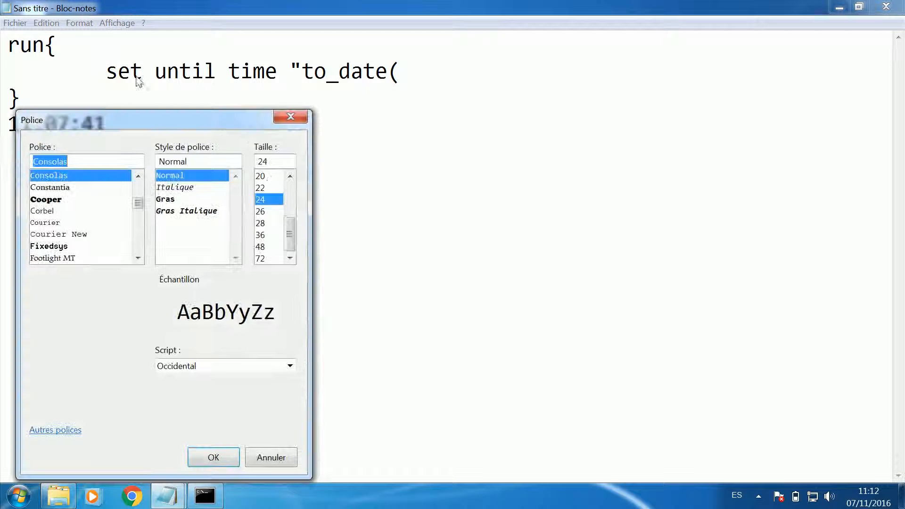
{"action": "left_click", "coordinate": [267, 178]}
{"action": "key", "text": "Return"}
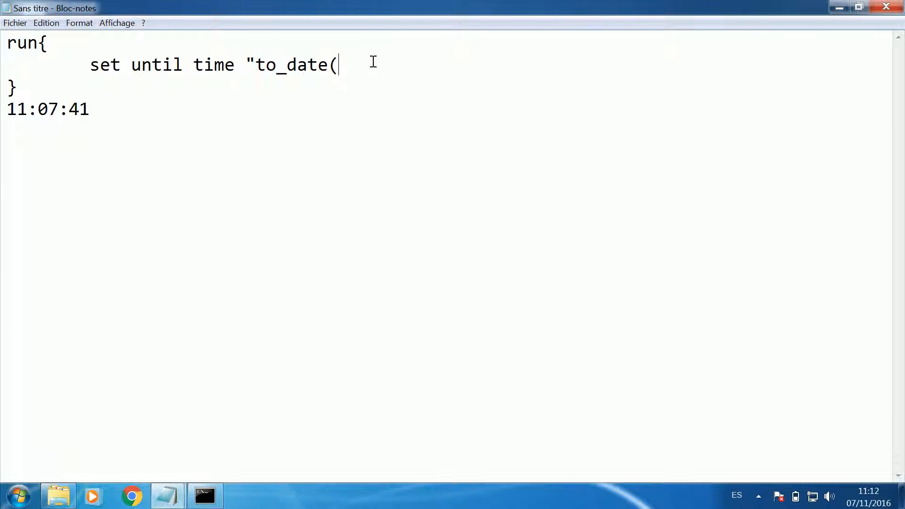
- Enter the date 11/07/2016 after an opening single quote as the start of the to_date argument
{"action": "type", "text": "'"}
{"action": "type", "text": "11/07/2016"}
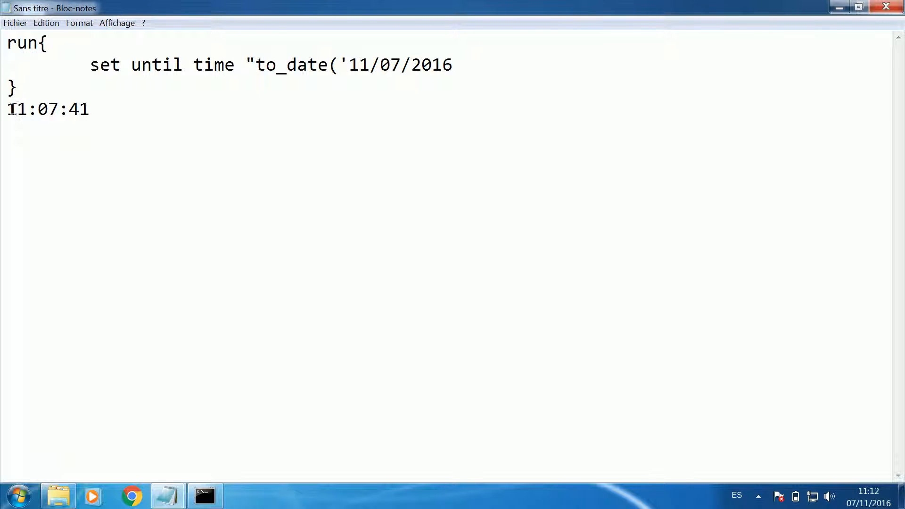
- Move the time 11:07:41 from below the run block to after the date, and close the argument with a single quote and comma
{"action": "left_click_drag", "start_coordinate": [6, 109], "coordinate": [91, 110]}
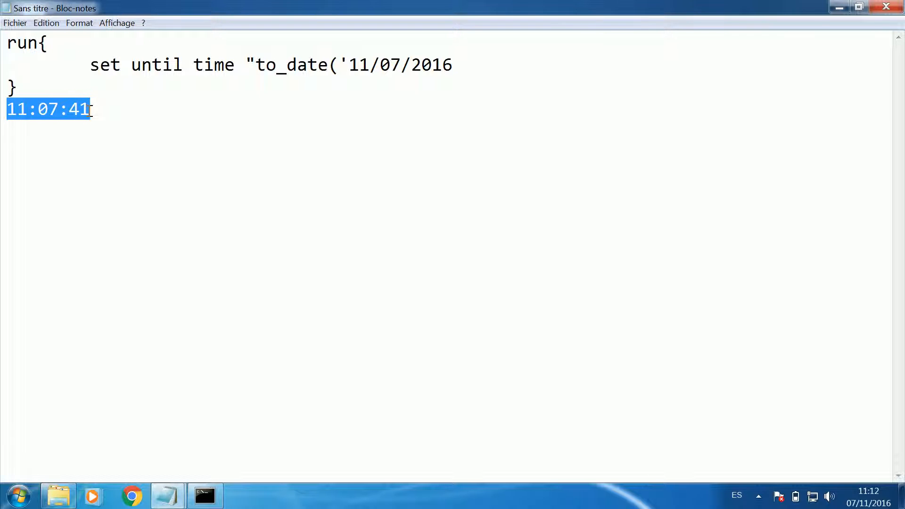
{"action": "key", "text": "ctrl+x"}
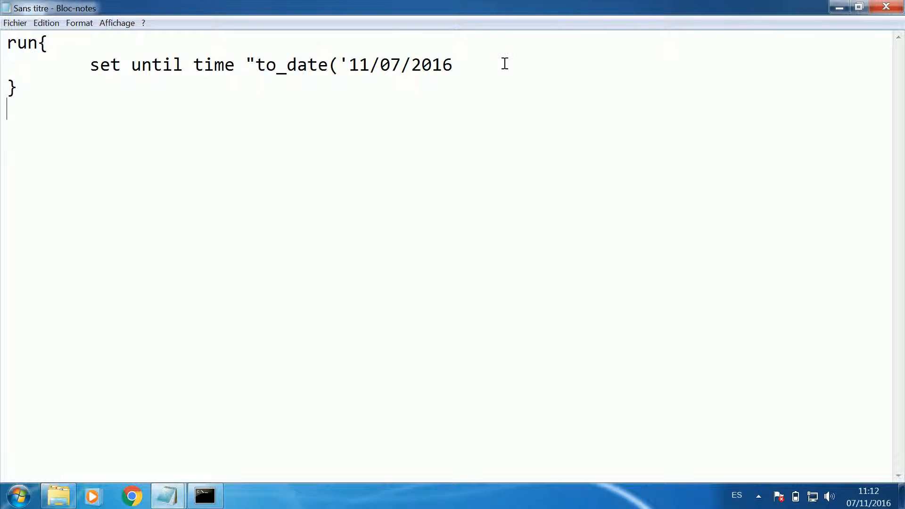
{"action": "key", "text": "ctrl+v"}
{"action": "type", "text": "',"}
- Add the format mask 'MM/DD/YYYY HH24:MI:SS' and close the set until time statement with )";
{"action": "type", "text": "'MM"}
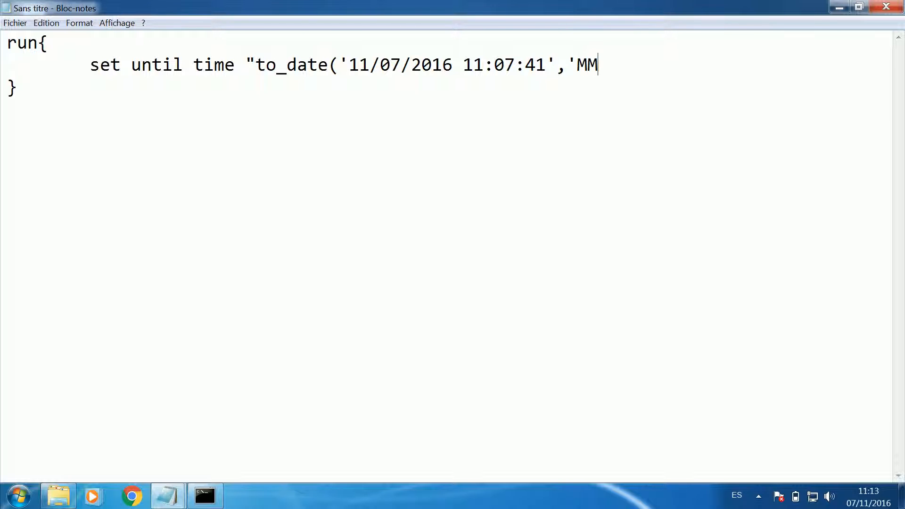
{"action": "type", "text": "/DD/"}
{"action": "type", "text": "YY"}
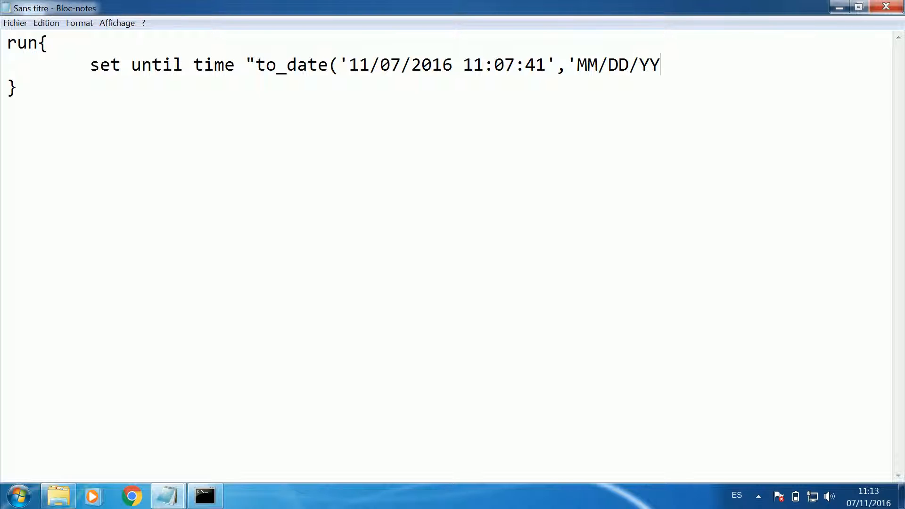
{"action": "type", "text": "YY HH24:MI:"}
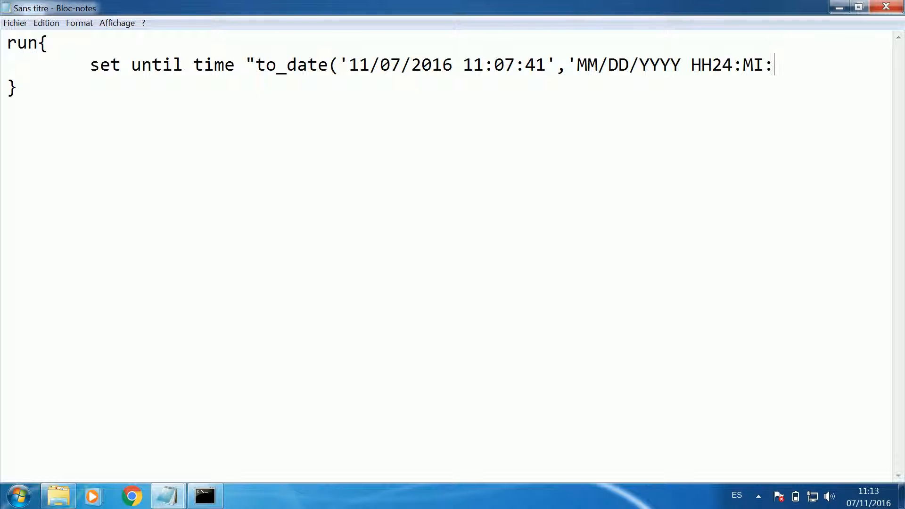
{"action": "type", "text": "SS9"}
{"action": "key", "text": "BackSpace"}
{"action": "type", "text": "')\";"}
- Add the indented line "shutdown immediate;" below the set until time statement
{"action": "key", "text": "Return"}
{"action": "key", "text": "Tab"}
{"action": "type", "text": "shutdown imme"}
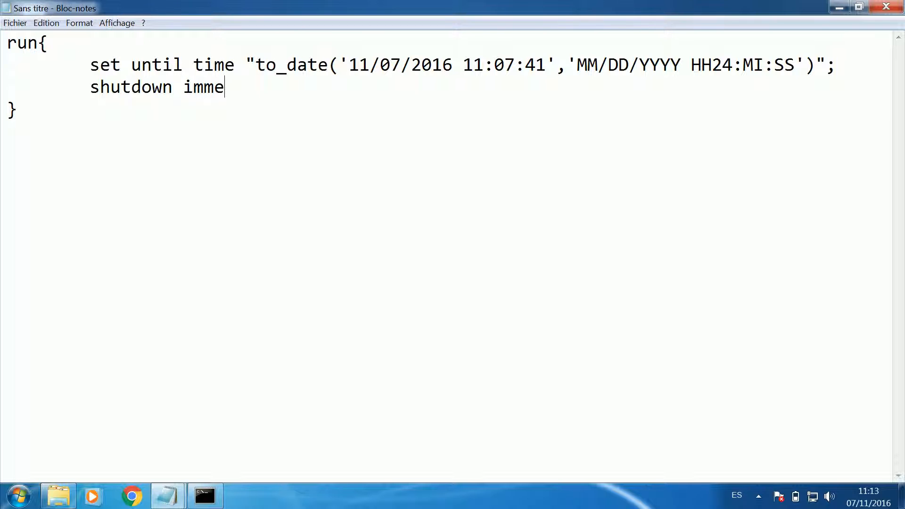
{"action": "type", "text": "diate;"}
- Add the indented line "startup mount;" below the shutdown command
{"action": "key", "text": "Return"}
{"action": "key", "text": "Tab"}
{"action": "type", "text": "starty"}
{"action": "key", "text": "BackSpace"}
{"action": "type", "text": "up mount;"}
- Add the indented line "allocate channel c1 disk type;" below the startup command
{"action": "key", "text": "Return"}
{"action": "key", "text": "Tab"}
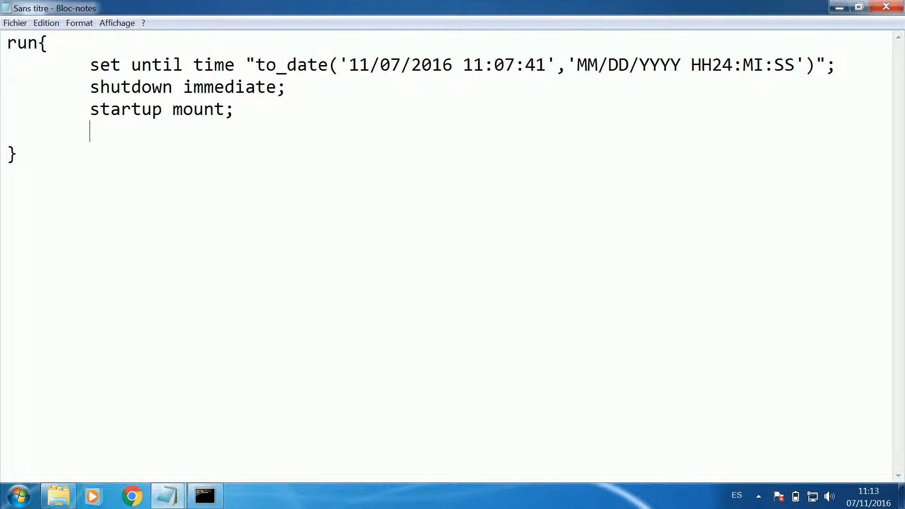
{"action": "type", "text": "allocate ch"}
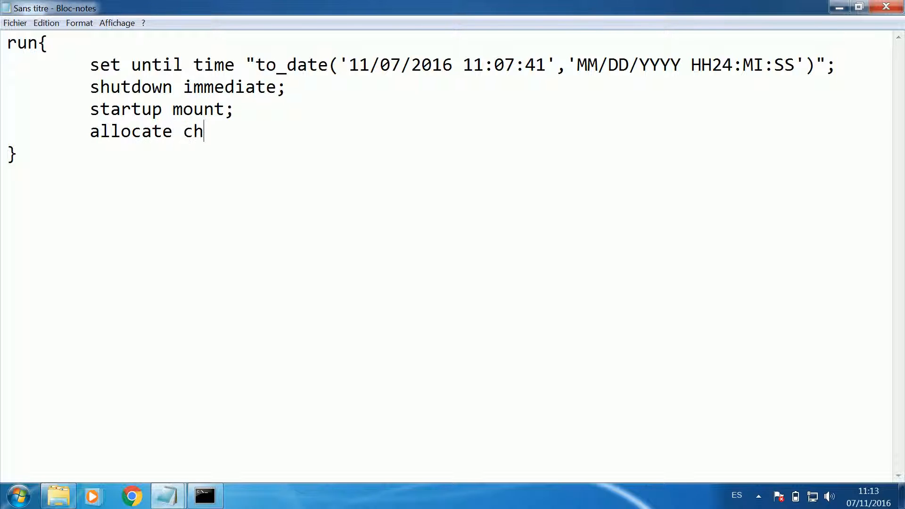
{"action": "type", "text": "annel c1 is"}
{"action": "key", "text": "BackSpace"}
{"action": "key", "text": "BackSpace"}
{"action": "type", "text": "disk type;"}
- Add the indented line "restore database;" below the channel allocation
{"action": "key", "text": "Return"}
{"action": "key", "text": "Tab"}
{"action": "type", "text": "restore"}
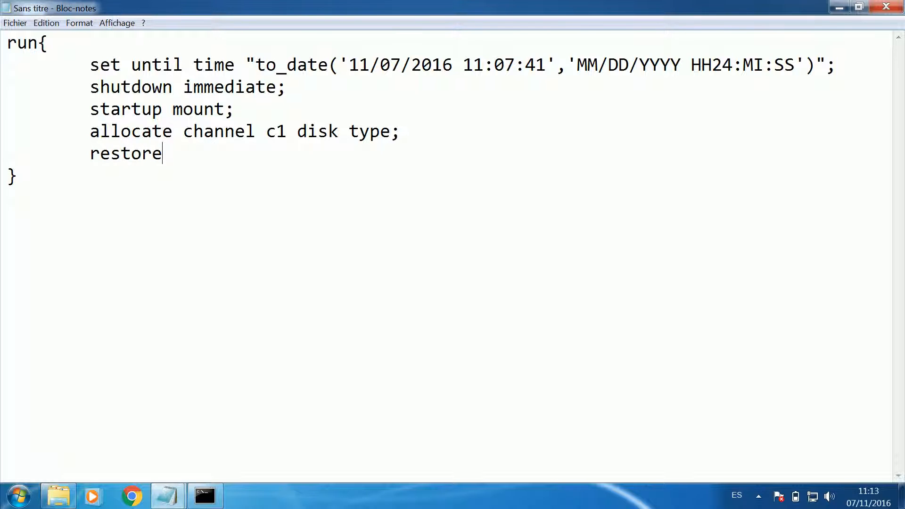
{"action": "type", "text": " database;"}
- Add the indented line "recover database;" below the restore command
{"action": "key", "text": "Return"}
{"action": "key", "text": "Tab"}
{"action": "type", "text": "restore"}
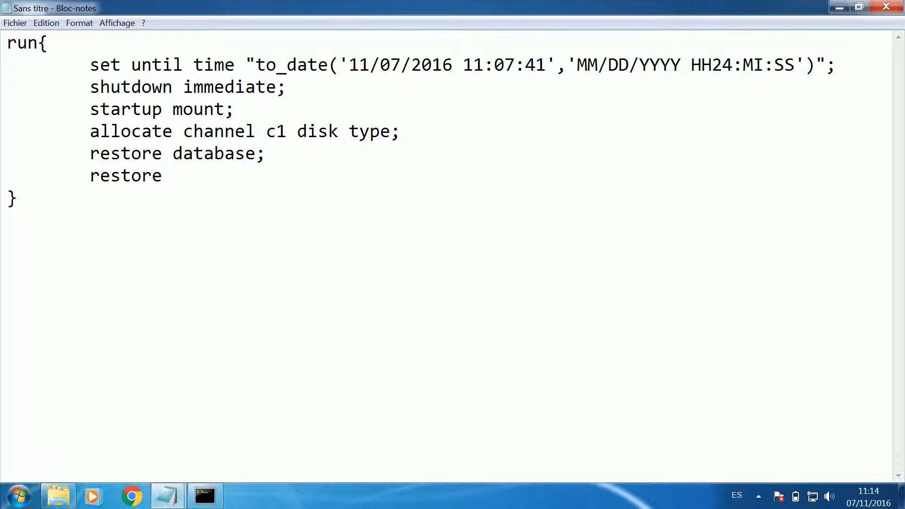
{"action": "key", "text": "BackSpace"}
{"action": "key", "text": "BackSpace"}
{"action": "key", "text": "BackSpace"}
{"action": "key", "text": "BackSpace"}
{"action": "key", "text": "BackSpace"}
{"action": "key", "text": "BackSpace"}
{"action": "key", "text": "BackSpace"}
{"action": "key", "text": "BackSpace"}
{"action": "type", "text": "recover database"}
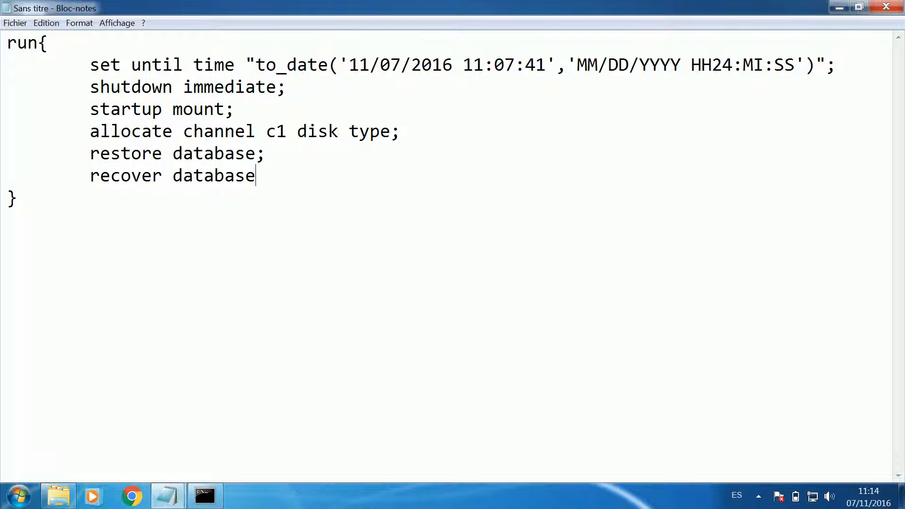
{"action": "type", "text": ";"}
- Add the indented line "alter database open resetlogs;" as the last command of the run block
{"action": "key", "text": "Return"}
{"action": "type", "text": "alter"}
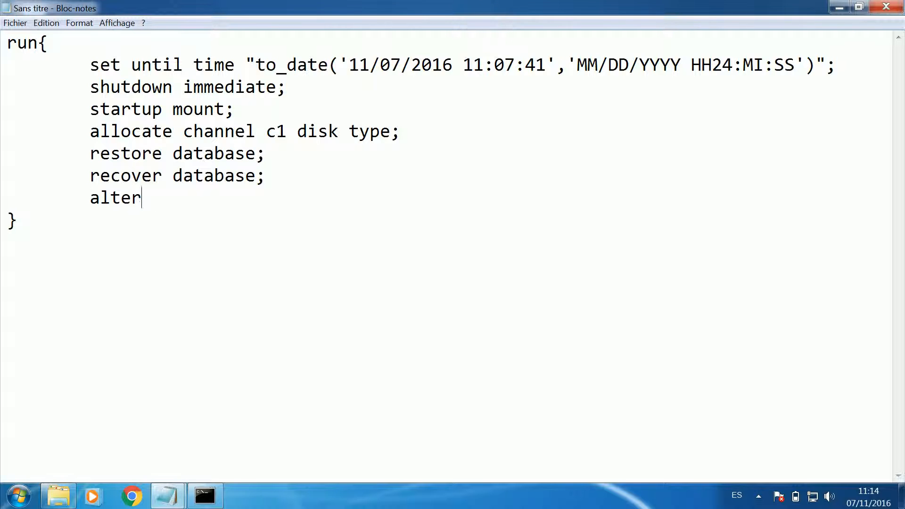
{"action": "type", "text": " dataase"}
{"action": "key", "text": "BackSpace"}
{"action": "key", "text": "BackSpace"}
{"action": "key", "text": "BackSpace"}
{"action": "type", "text": "base open"}
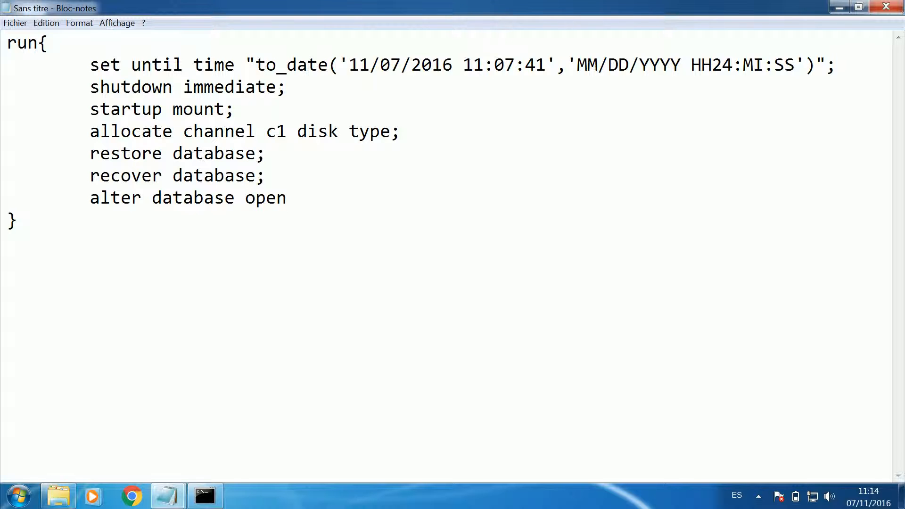
{"action": "type", "text": " resetlogs"}
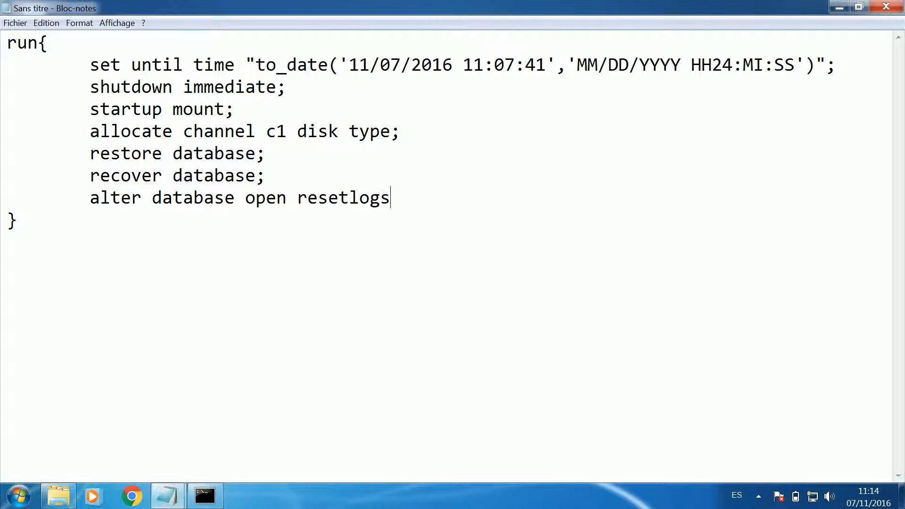
{"action": "type", "text": ";"}
- Write the check query "select count(*) from scott.emp;" below the run block, separated by a blank line
{"action": "key", "text": "Down"}
{"action": "key", "text": "Down"}
{"action": "key", "text": "Return"}
{"action": "type", "text": "select count"}
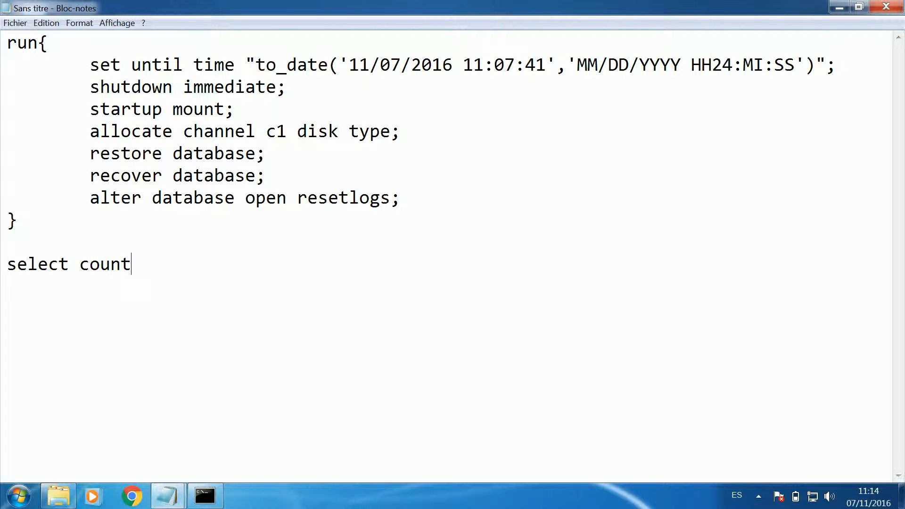
{"action": "type", "text": "(*) from sc"}
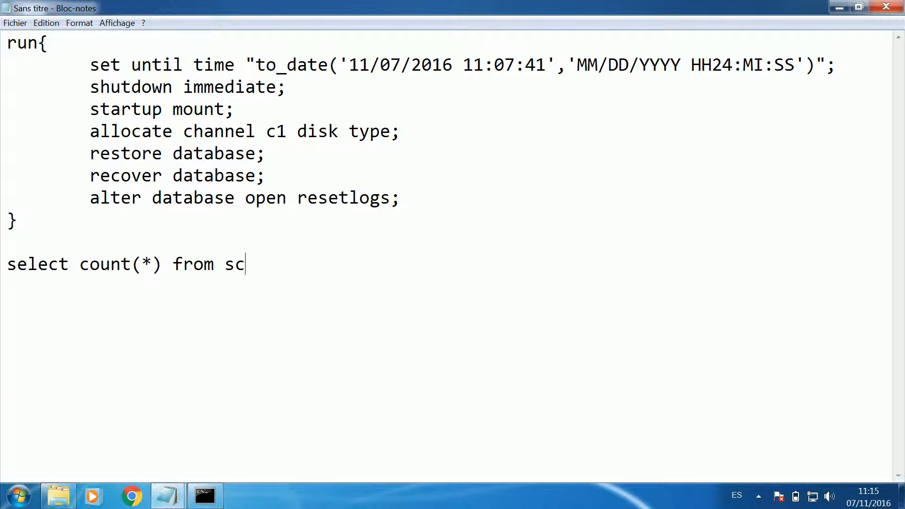
{"action": "type", "text": "ott.emp;"}
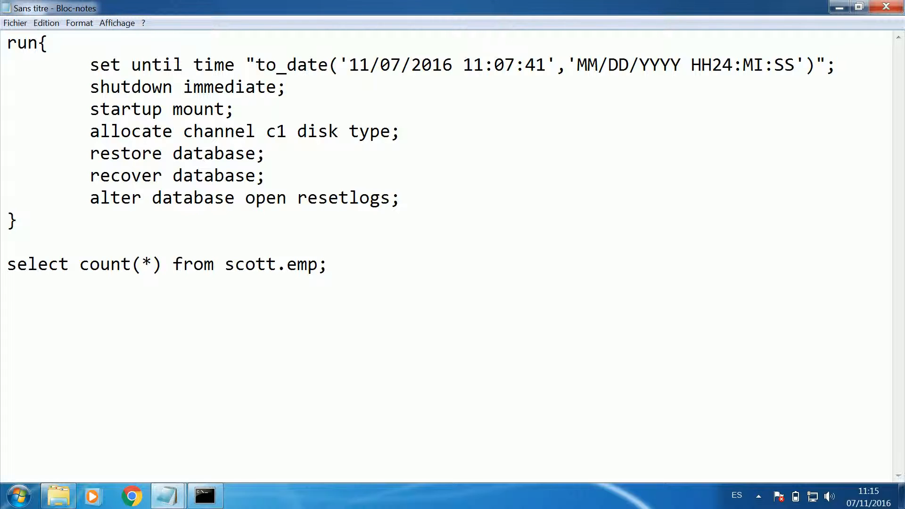
- Write a second check query, "select count(*) from test2;", below the first one, separated by a blank line
{"action": "key", "text": "Return"}
{"action": "type", "text": "select cou"}
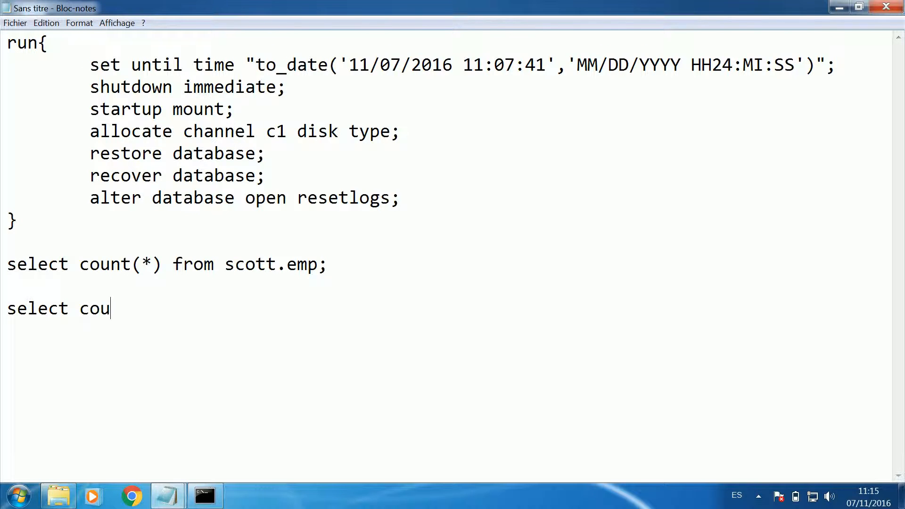
{"action": "type", "text": "nt(*) from"}
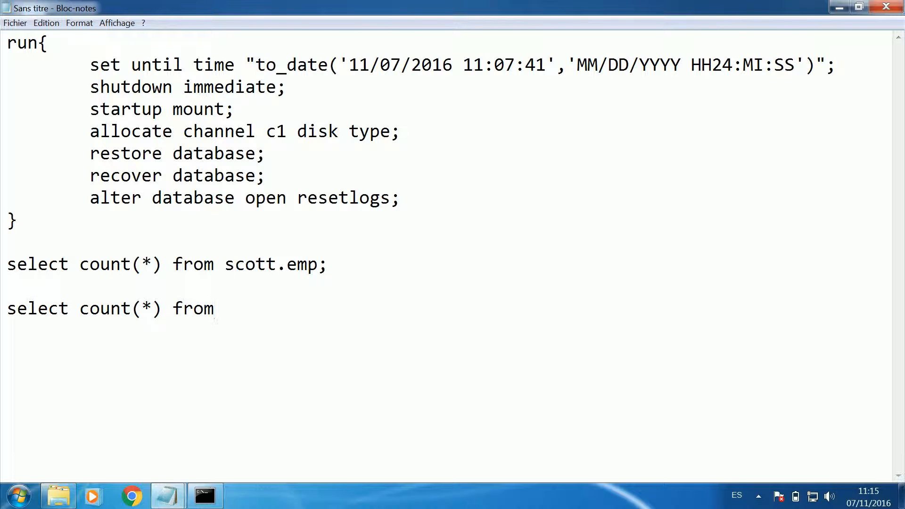
{"action": "type", "text": " test2;"}
{"action": "key", "text": "Return"}
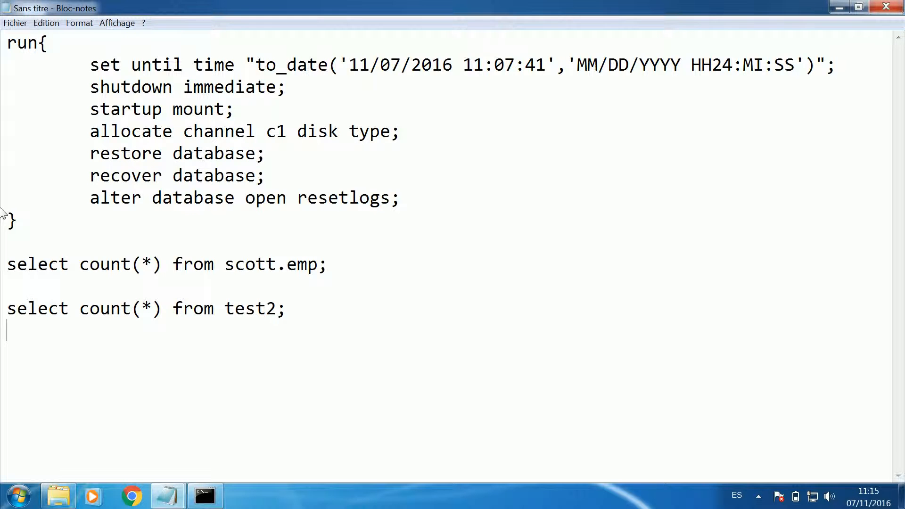
- Copy the whole run block from Notepad and try to run it at the RMAN prompt in the command window
{"action": "left_click_drag", "start_coordinate": [19, 219], "coordinate": [5, 198]}
{"action": "left_click_drag", "start_coordinate": [2, 158], "coordinate": [3, 46]}
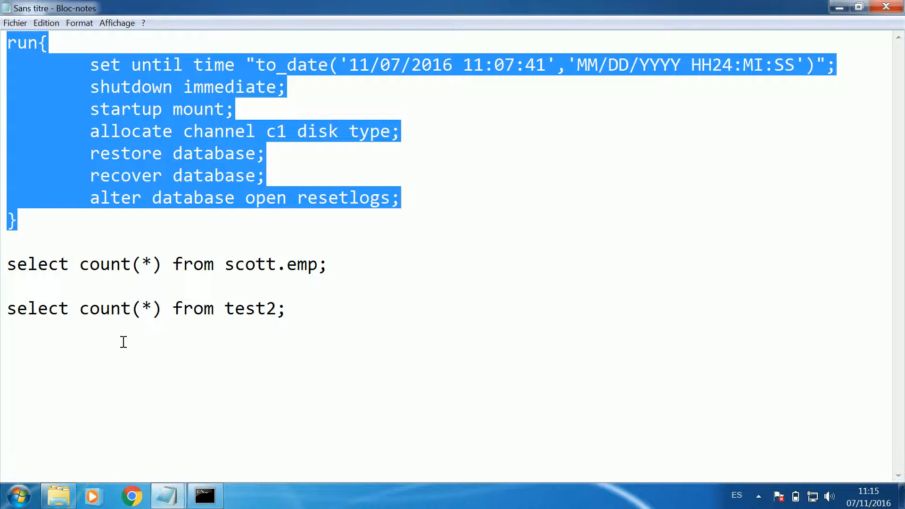
{"action": "left_click", "coordinate": [205, 498]}
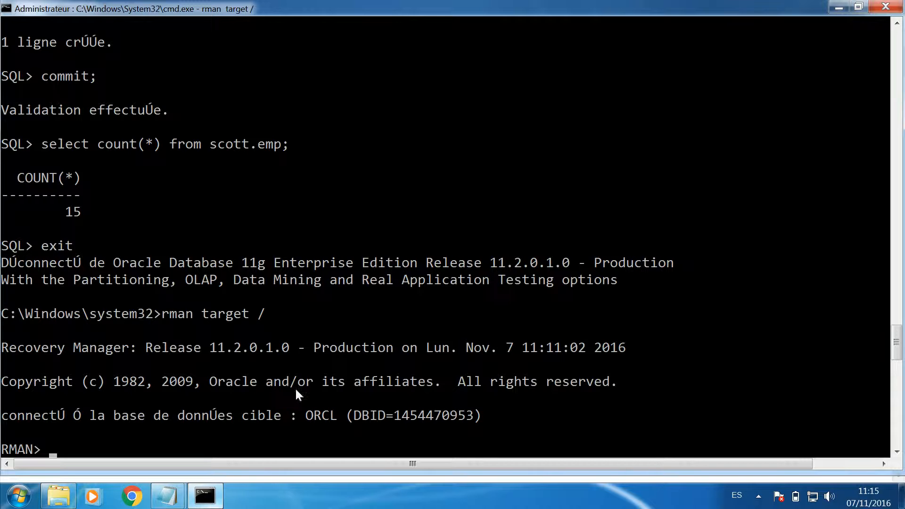
{"action": "scroll", "coordinate": [304, 374], "scroll_direction": "down", "scroll_amount": 5}
{"action": "scroll", "coordinate": [304, 375], "scroll_direction": "down", "scroll_amount": 1}
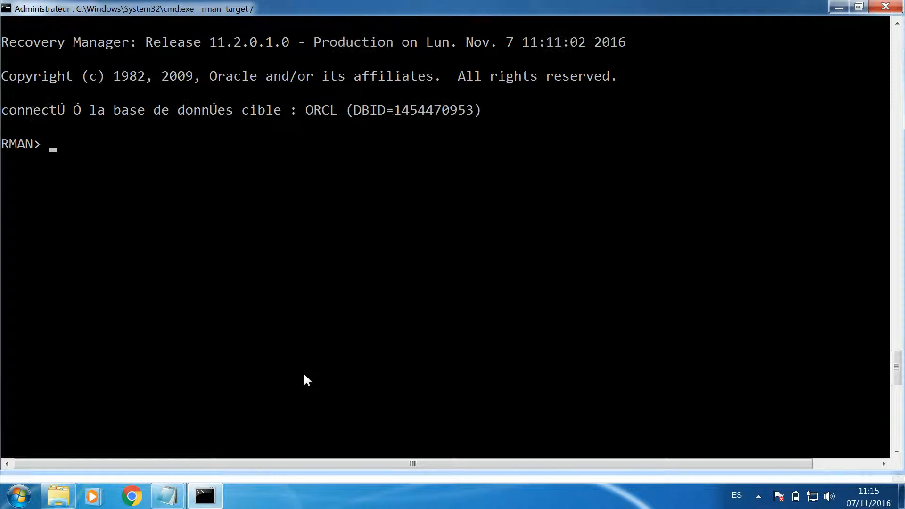
{"action": "right_click", "coordinate": [308, 296]}
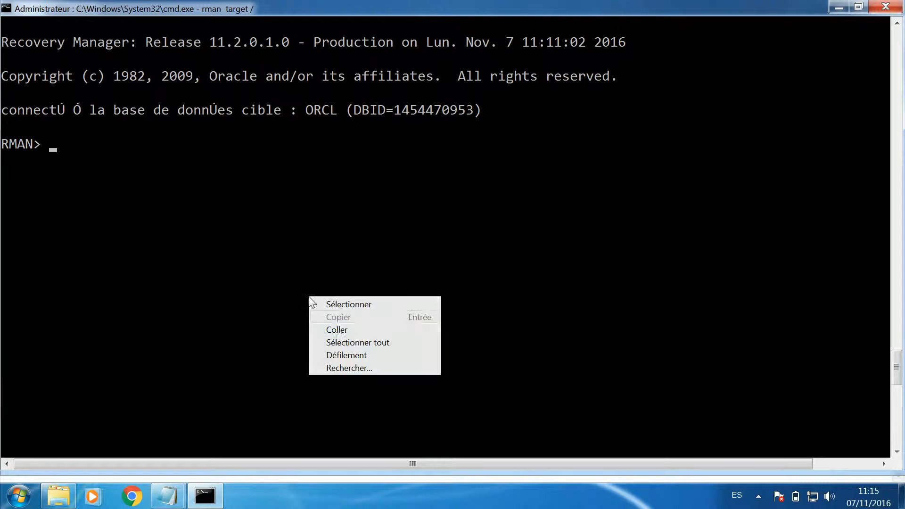
{"action": "left_click", "coordinate": [337, 329]}
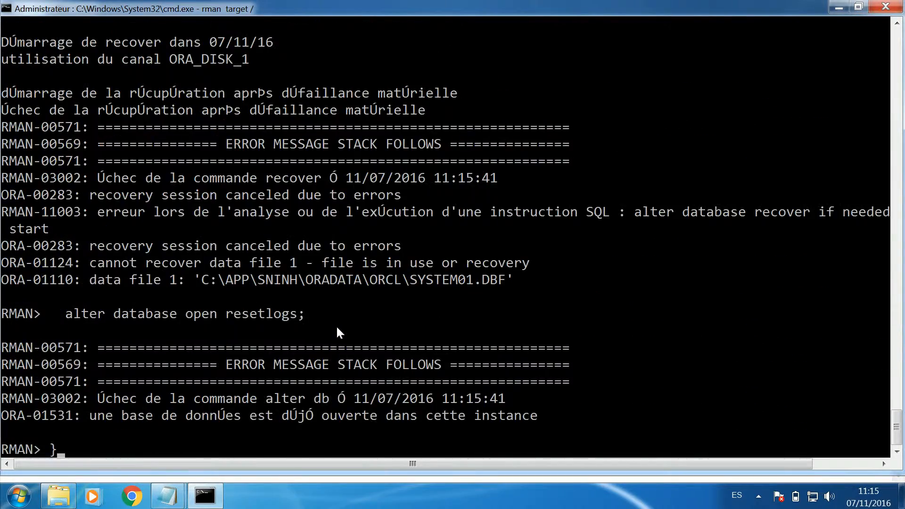
- Check the start of the RMAN error output, then correct the channel line in Notepad to "allocate channel c1 type disk;"
{"action": "scroll", "coordinate": [335, 325], "scroll_direction": "up", "scroll_amount": 12}
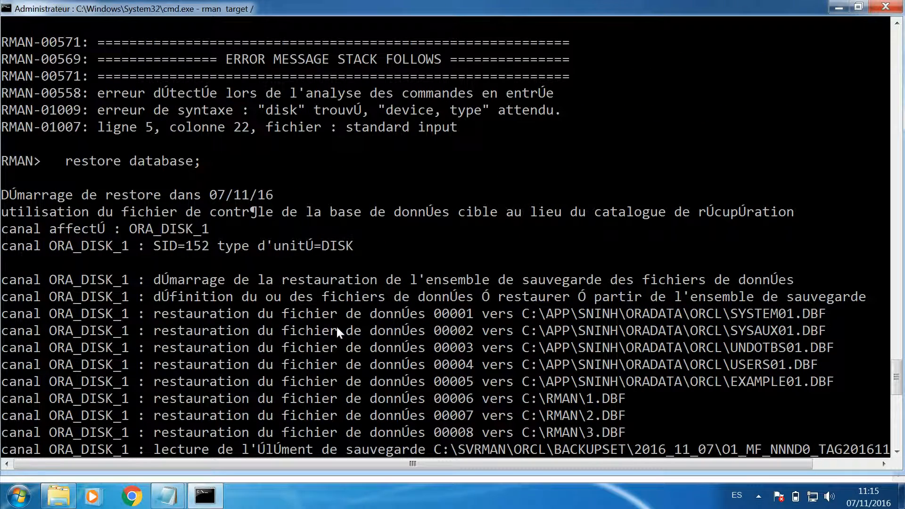
{"action": "scroll", "coordinate": [338, 333], "scroll_direction": "up", "scroll_amount": 2}
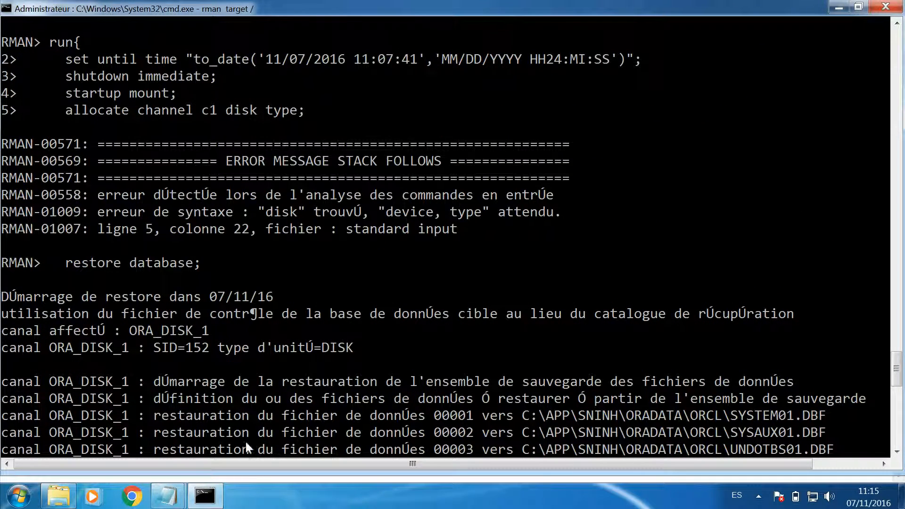
{"action": "left_click", "coordinate": [203, 495]}
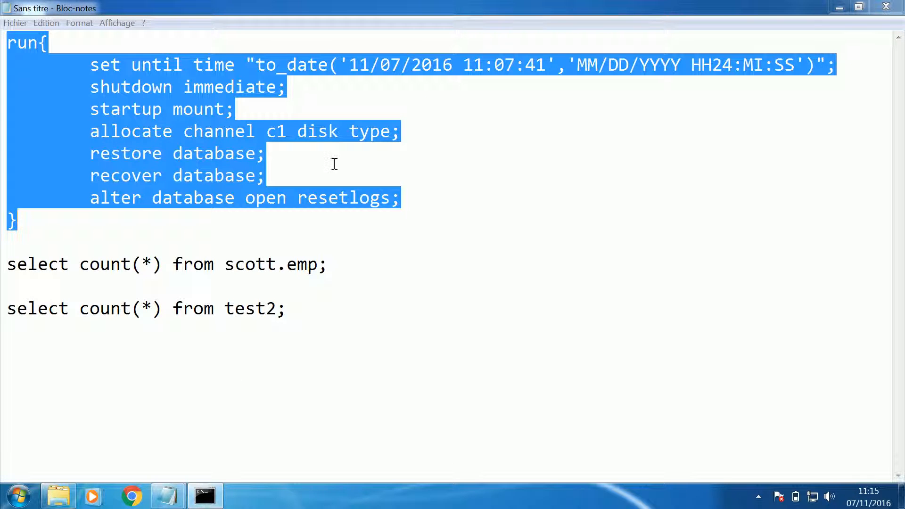
{"action": "double_click", "coordinate": [329, 132]}
{"action": "key", "text": "Delete"}
{"action": "key", "text": "Right"}
{"action": "key", "text": "Right"}
{"action": "key", "text": "Right"}
{"action": "key", "text": "Right"}
{"action": "type", "text": "disk"}
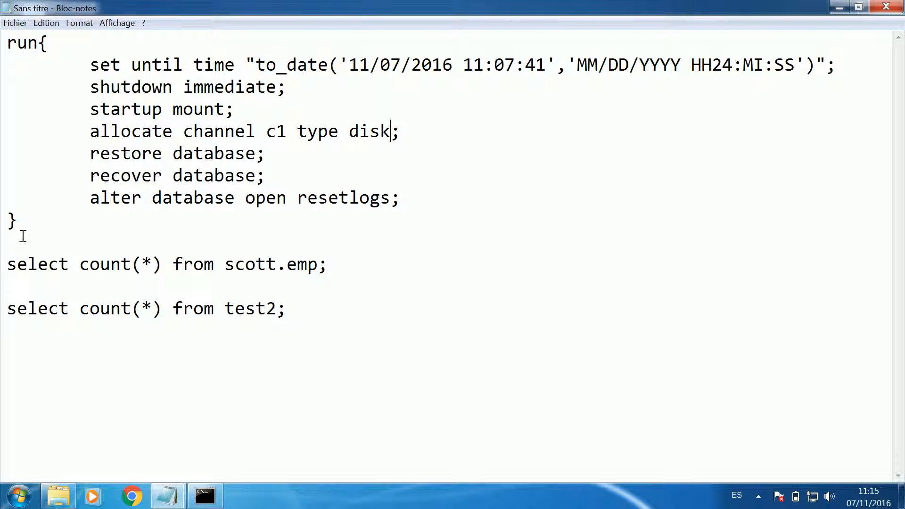
- Copy the corrected run block from Notepad, clear the stray brace at the RMAN prompt and run the block there
{"action": "left_click_drag", "start_coordinate": [20, 224], "coordinate": [2, 47]}
{"action": "key", "text": "ctrl+c"}
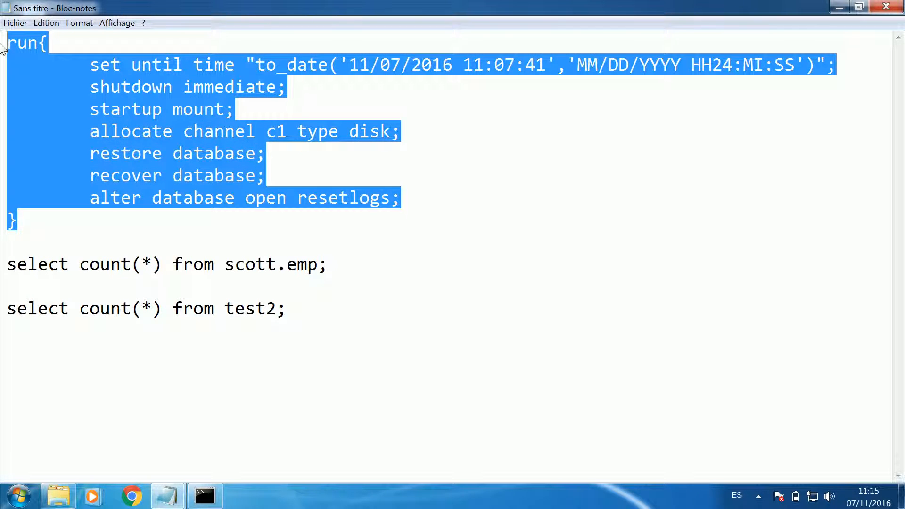
{"action": "left_click", "coordinate": [204, 495]}
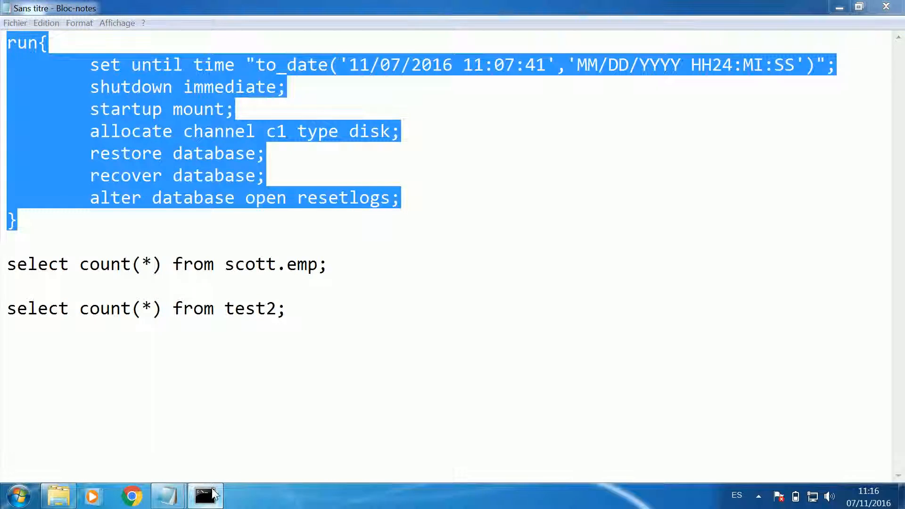
{"action": "scroll", "coordinate": [283, 372], "scroll_direction": "down", "scroll_amount": 15}
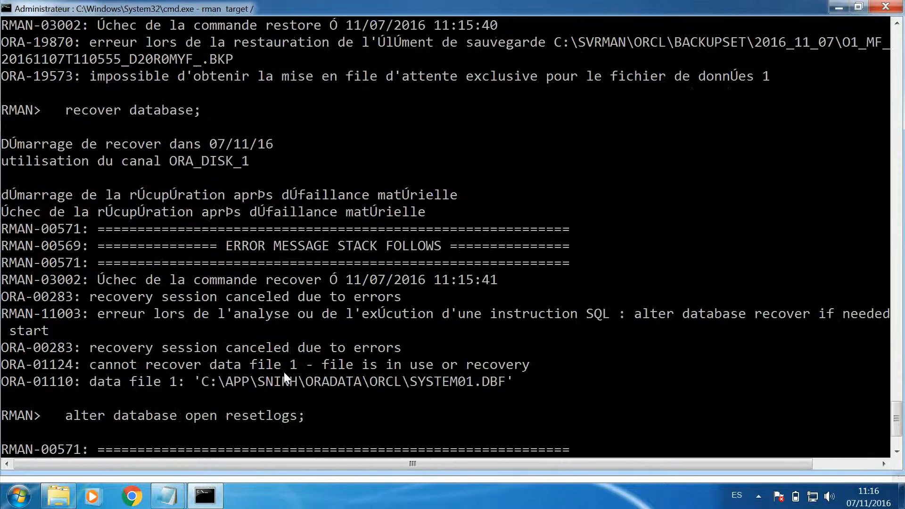
{"action": "key", "text": "BackSpace"}
{"action": "key", "text": "Return"}
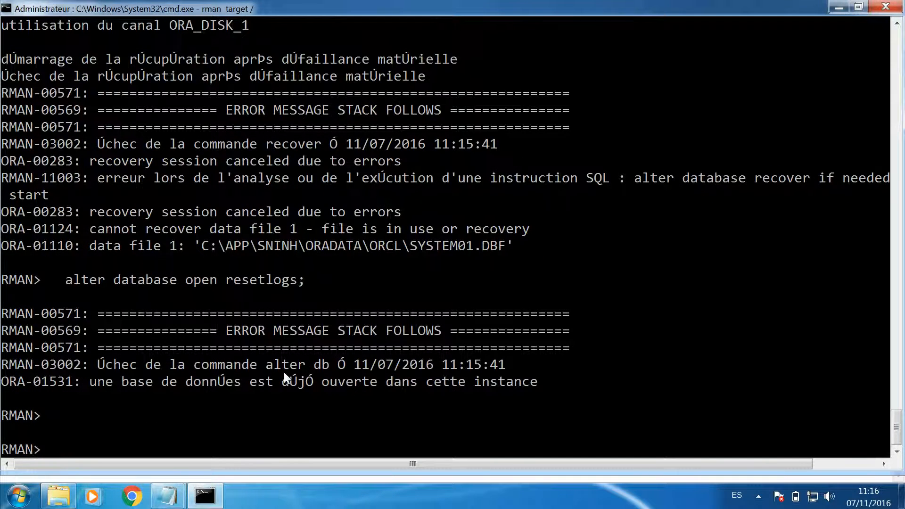
{"action": "right_click", "coordinate": [284, 372]}
{"action": "left_click", "coordinate": [315, 404]}
{"action": "key", "text": "Return"}
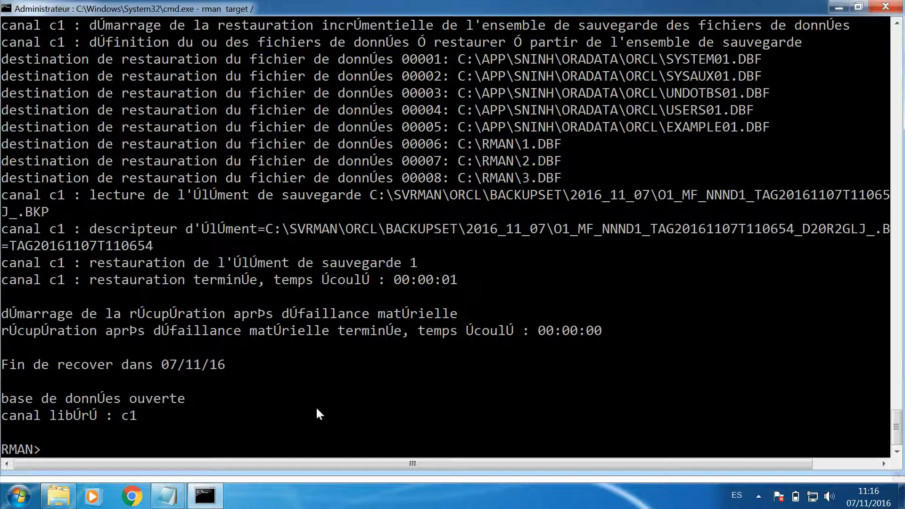
- Exit RMAN and connect to the recovered database with "sqlplus / as sysdba"
{"action": "type", "text": "exit;"}
{"action": "key", "text": "BackSpace"}
{"action": "key", "text": "Return"}
{"action": "key", "text": "Up"}
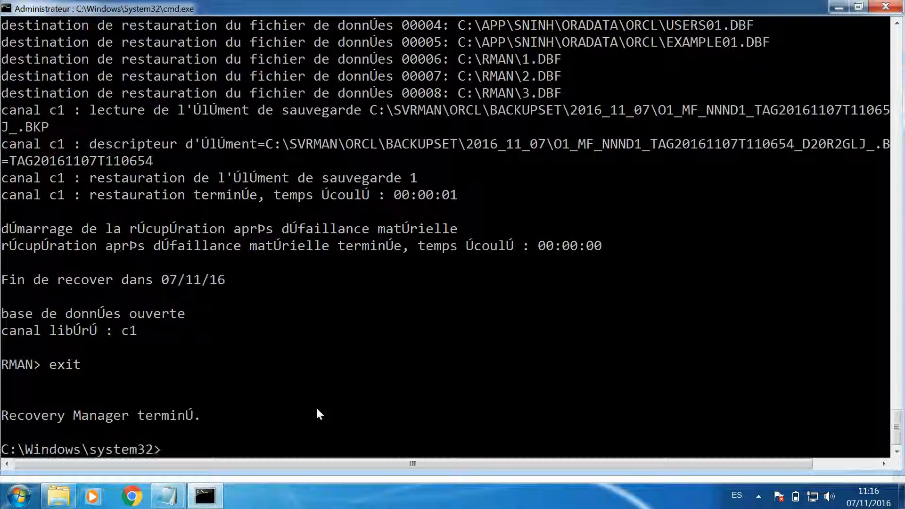
{"action": "key", "text": "Up"}
{"action": "key", "text": "Return"}
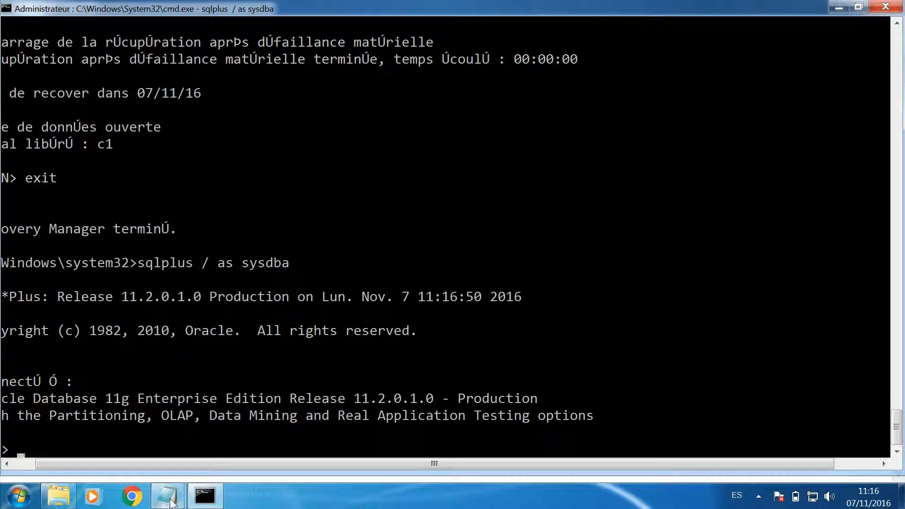
- Copy the two count queries on scott.emp and test2 from Notepad and run them in SQL*Plus
{"action": "mouse_move", "coordinate": [171, 503]}
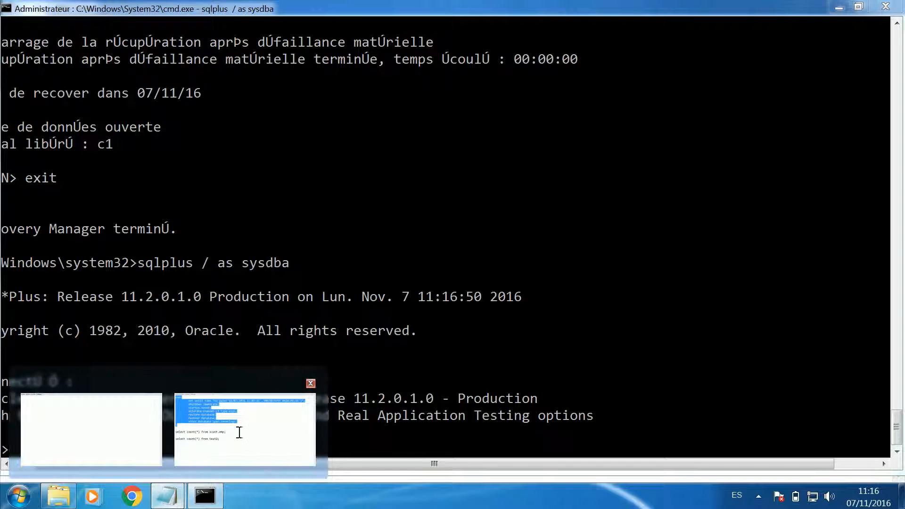
{"action": "left_click", "coordinate": [238, 433]}
{"action": "left_click_drag", "start_coordinate": [300, 318], "coordinate": [2, 271]}
{"action": "key", "text": "ctrl+c"}
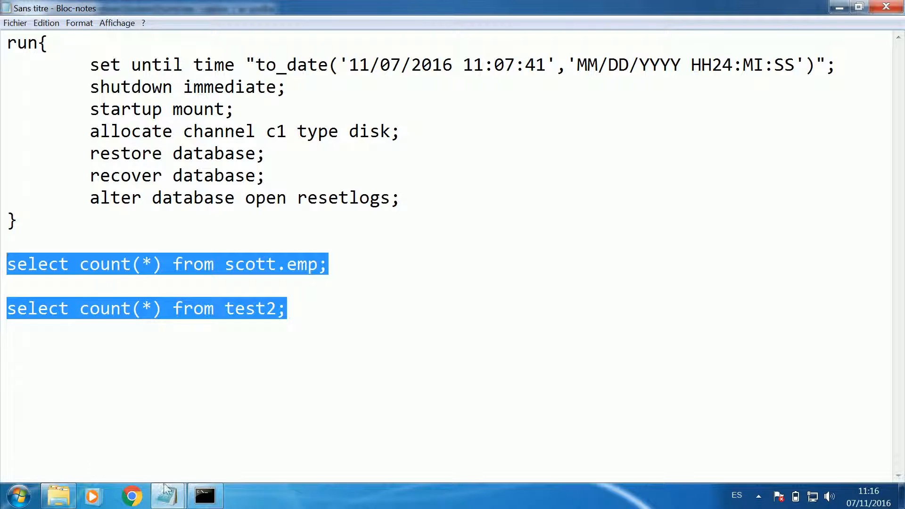
{"action": "left_click", "coordinate": [205, 496]}
{"action": "right_click", "coordinate": [208, 375]}
{"action": "left_click", "coordinate": [245, 409]}
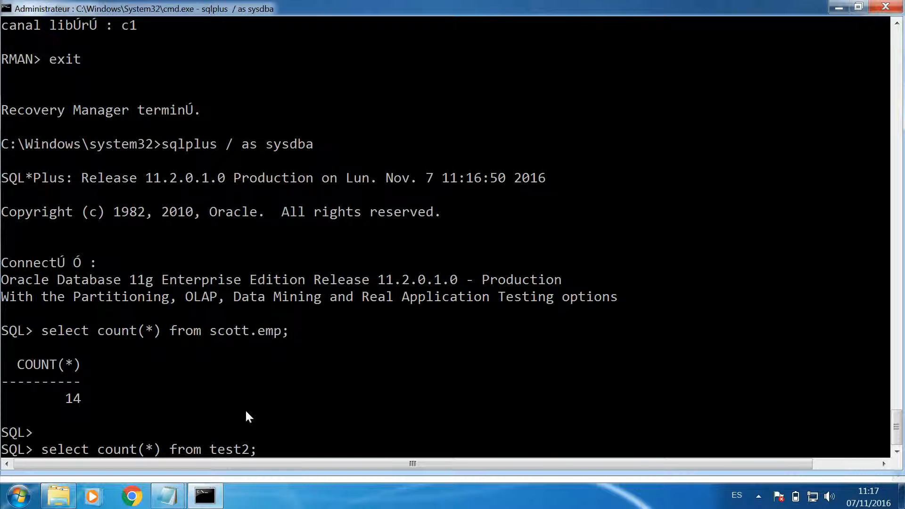
{"action": "key", "text": "Return"}
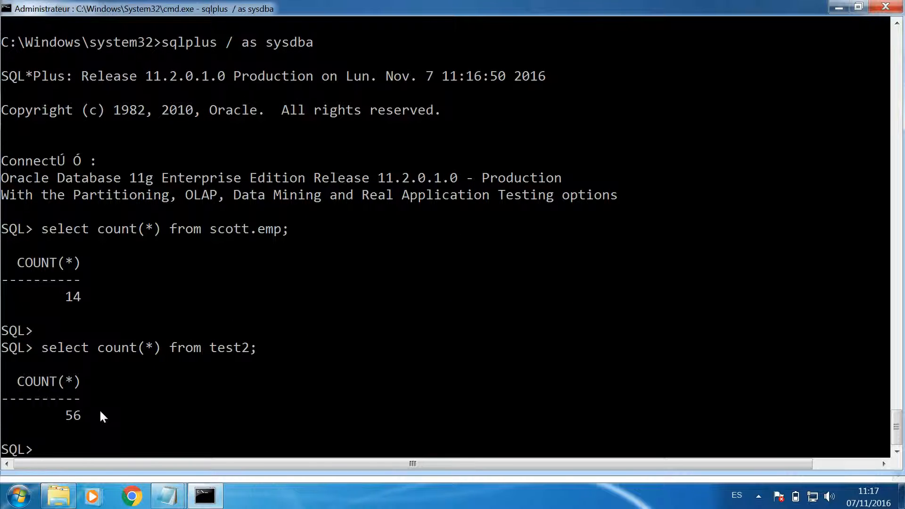
- Exit SQL*Plus and reconnect to the database in RMAN with "rman target /"
{"action": "type", "text": "exit"}
{"action": "key", "text": "Return"}
{"action": "type", "text": "rman target /"}
{"action": "key", "text": "Return"}
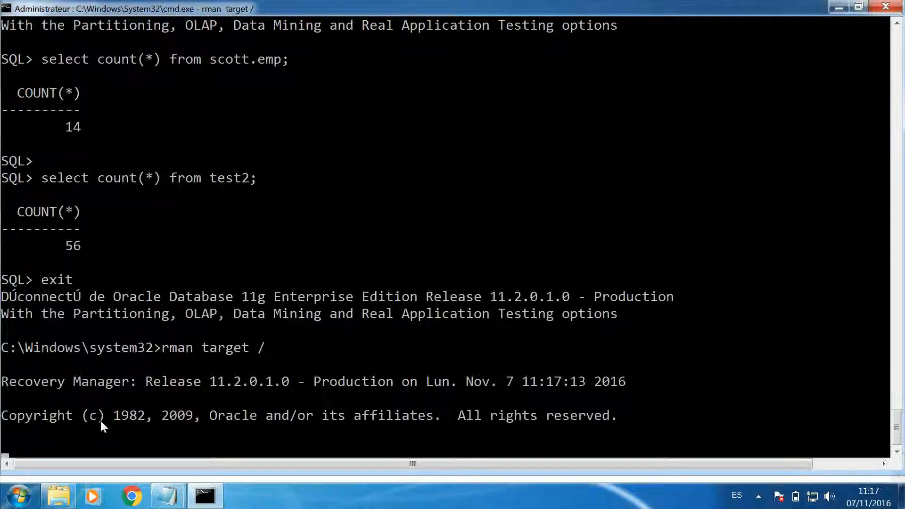
- List the database incarnations in RMAN with "list incarnation;"
{"action": "type", "text": "list incarnation;"}
{"action": "key", "text": "Return"}
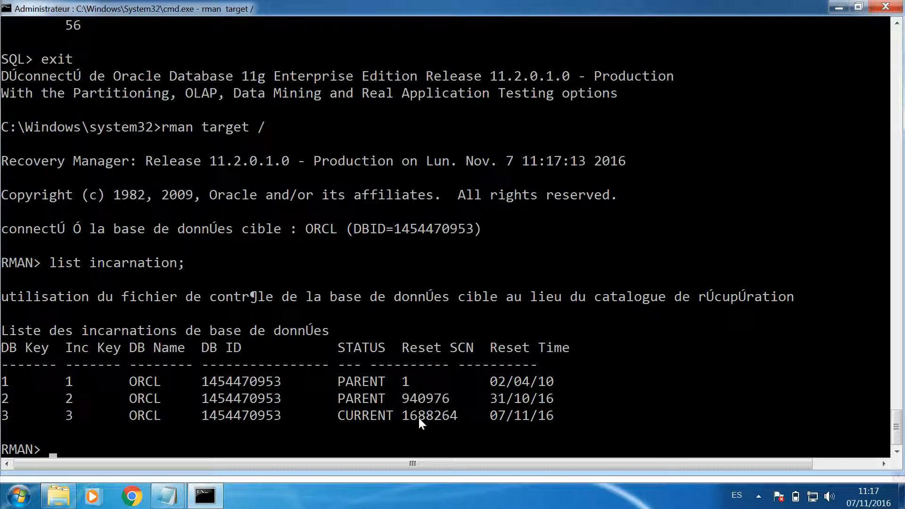
- Leave RMAN and open a SQL*Plus session again with "sqlplus / as sysdba"
{"action": "type", "text": "exit"}
{"action": "key", "text": "Return"}
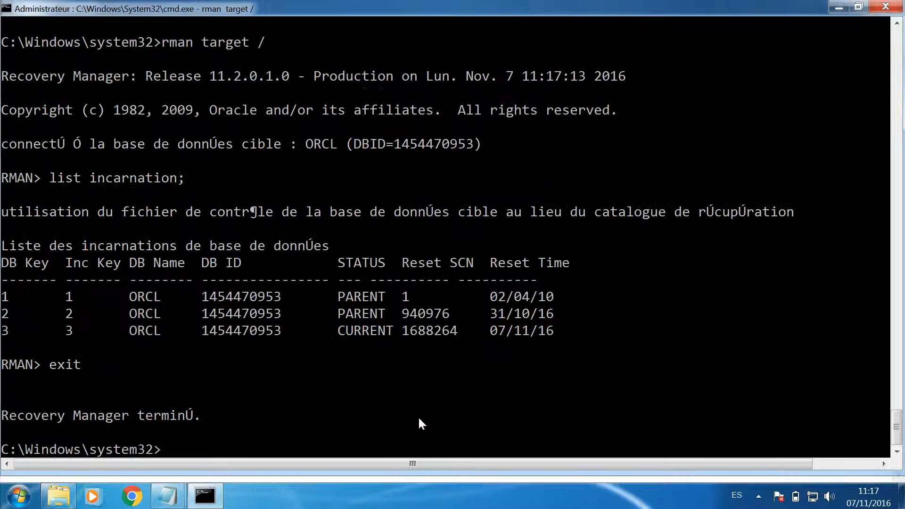
{"action": "key", "text": "Up"}
{"action": "key", "text": "Up"}
{"action": "key", "text": "Return"}
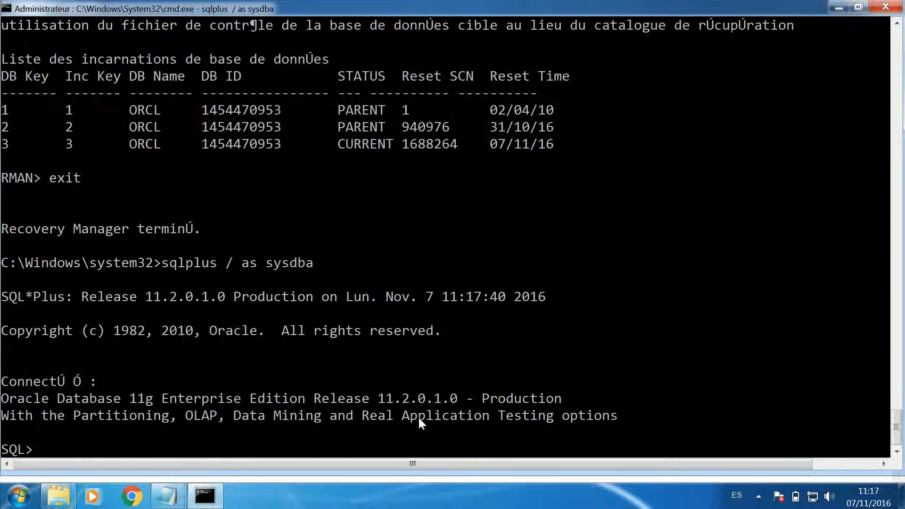
- Display the archive mode and log sequence information with "archive log list;"
{"action": "type", "text": "archive log list;"}
{"action": "key", "text": "Return"}
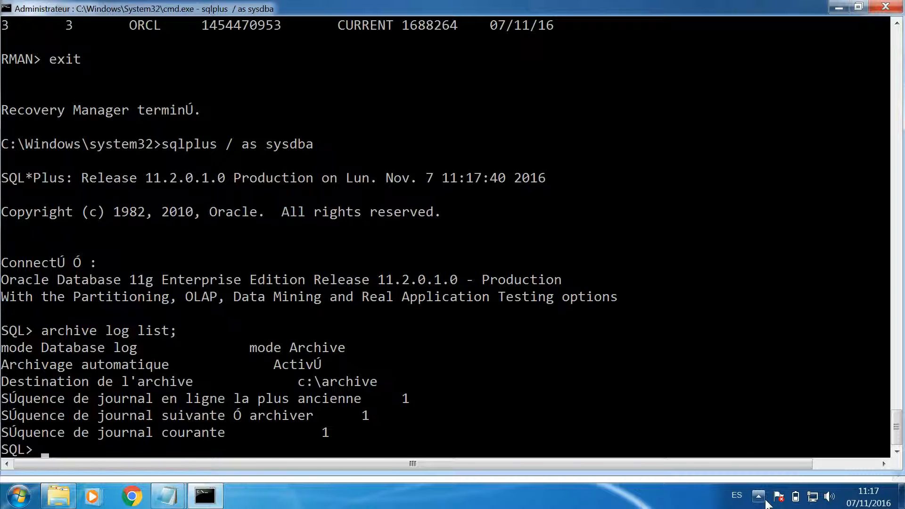
{"action": "left_click", "coordinate": [758, 496]}
{"action": "left_click", "coordinate": [764, 430]}
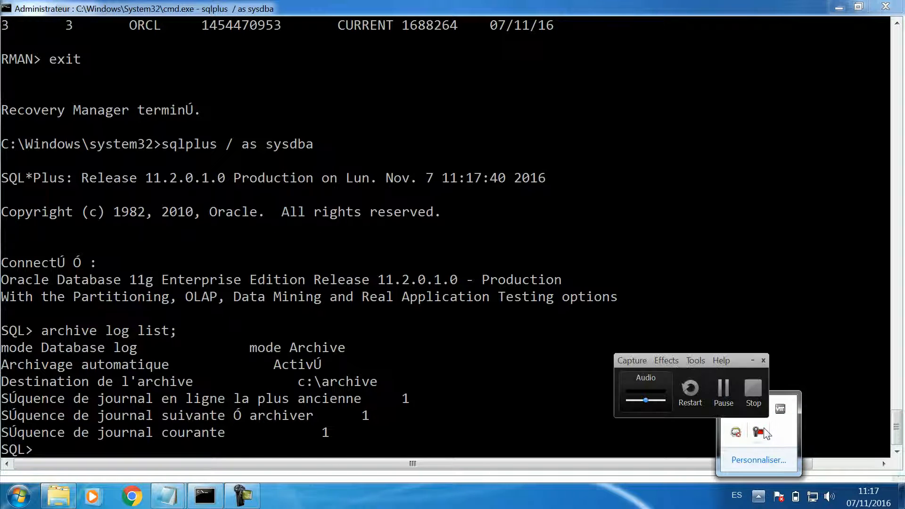